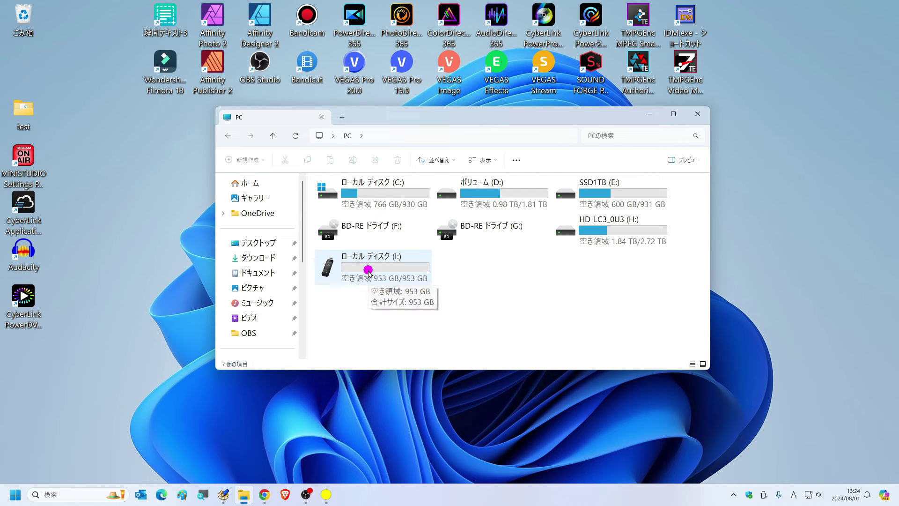
- Open ローカル ディスク (I:) and examine the files preinstalled on the drive
double_click(369, 272)
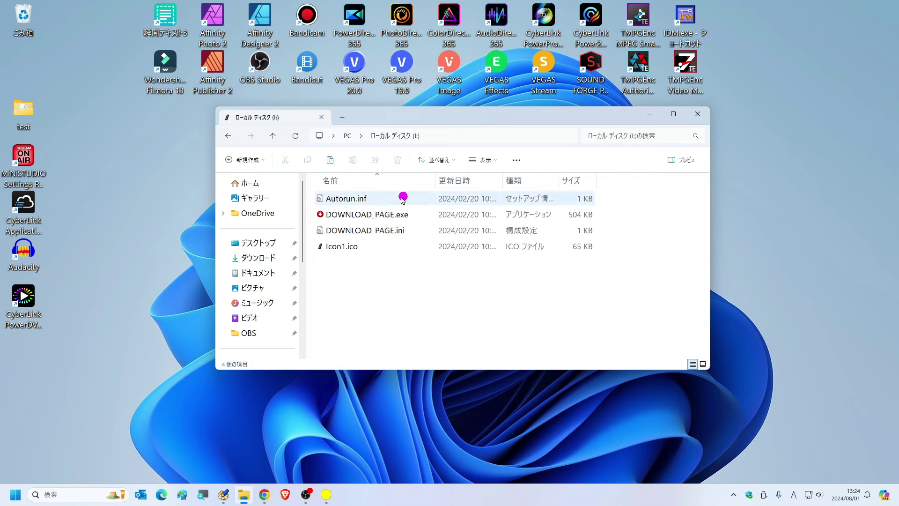
left_click(382, 200)
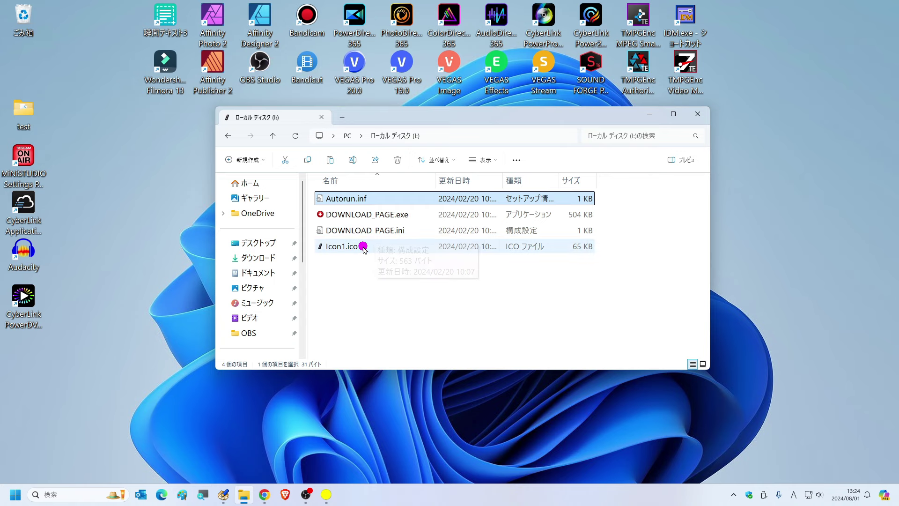
left_click(377, 249)
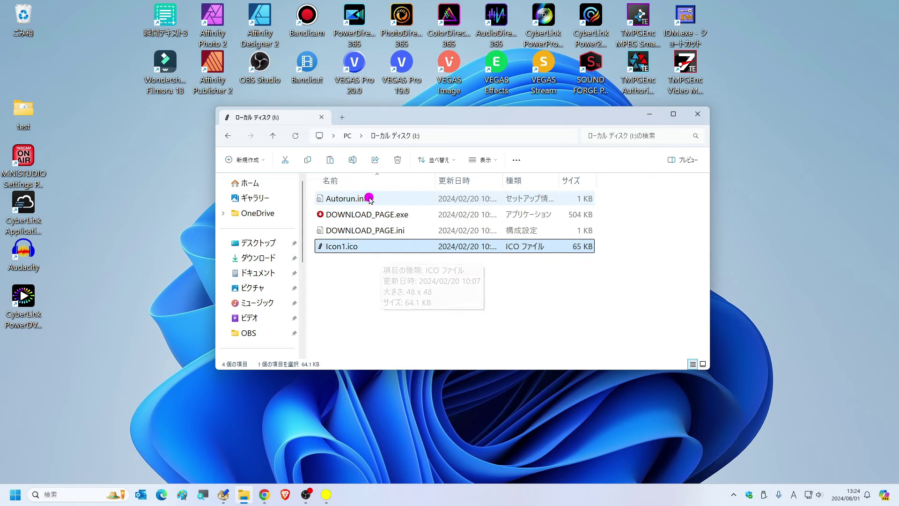
left_click(273, 135)
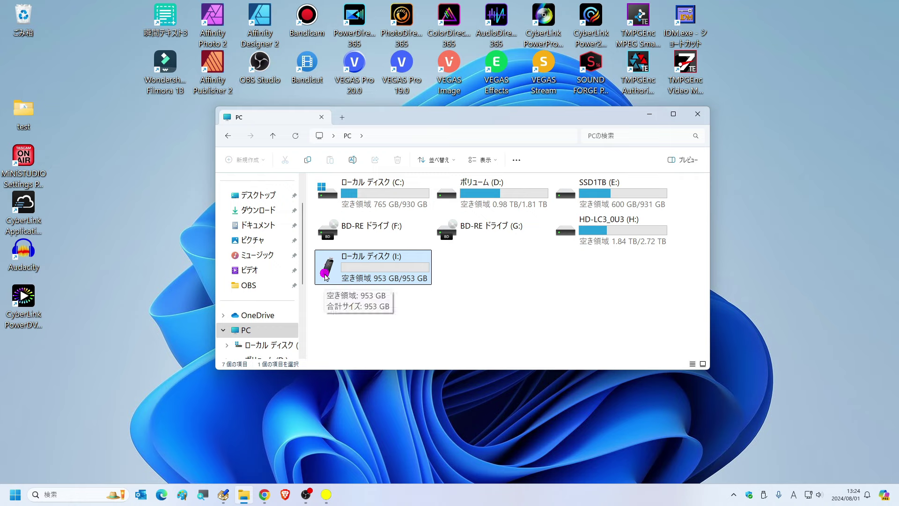
double_click(327, 268)
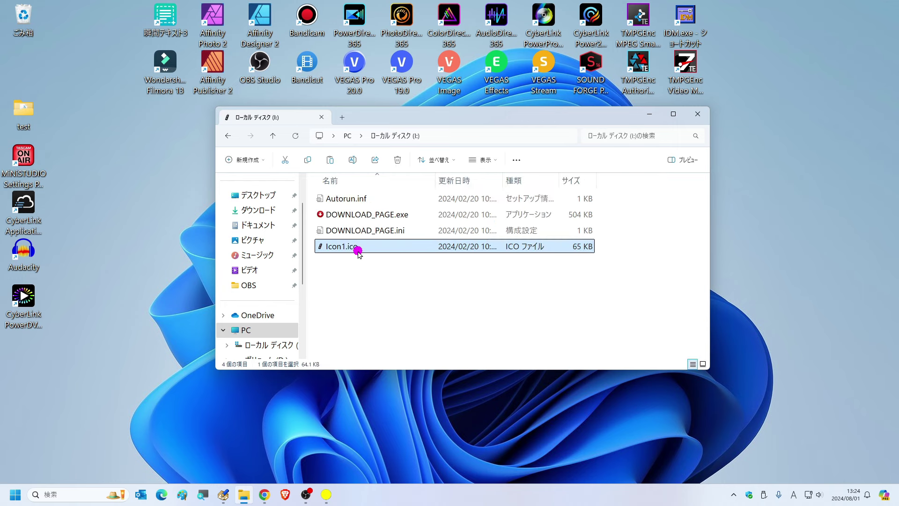
mouse_move(358, 251)
left_click(343, 199)
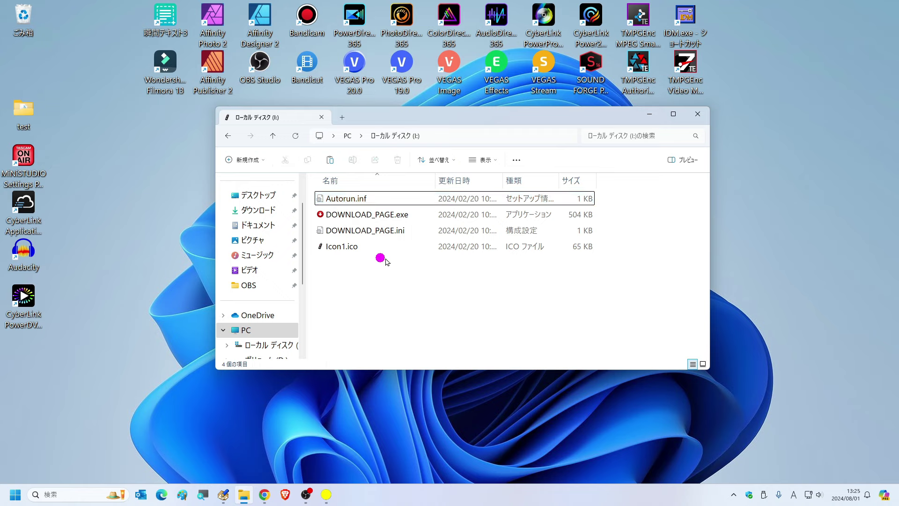
- Run DOWNLOAD_PAGE.exe from the I: drive and open the DiskFormatter2 software download page from the SSD-PUTA list
left_click(384, 218)
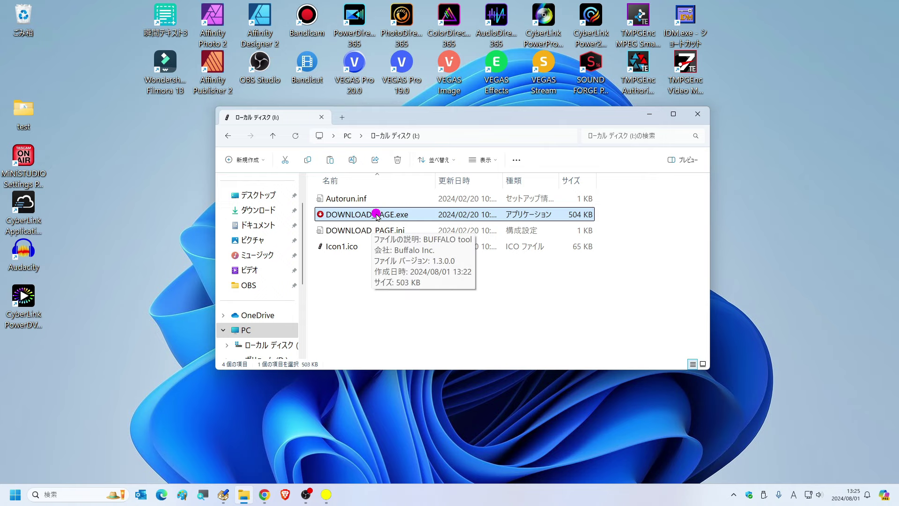
double_click(377, 214)
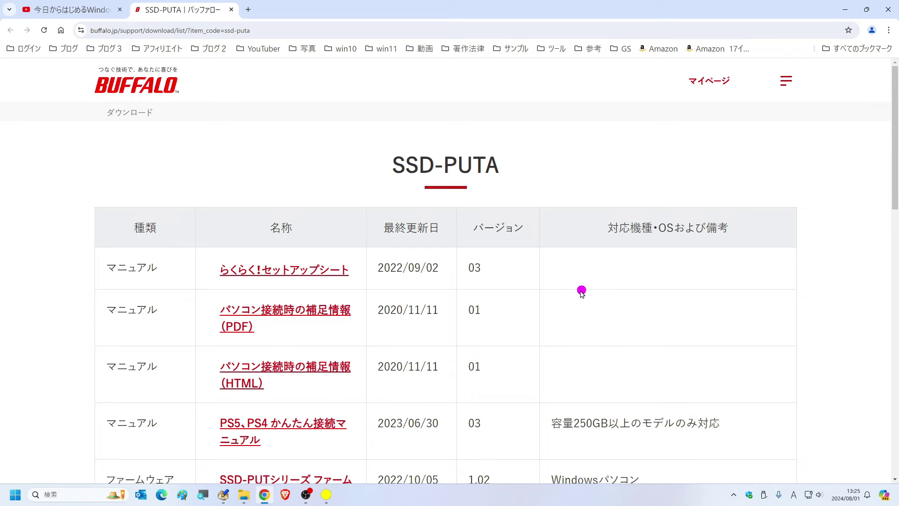
scroll(562, 277, "down", 5)
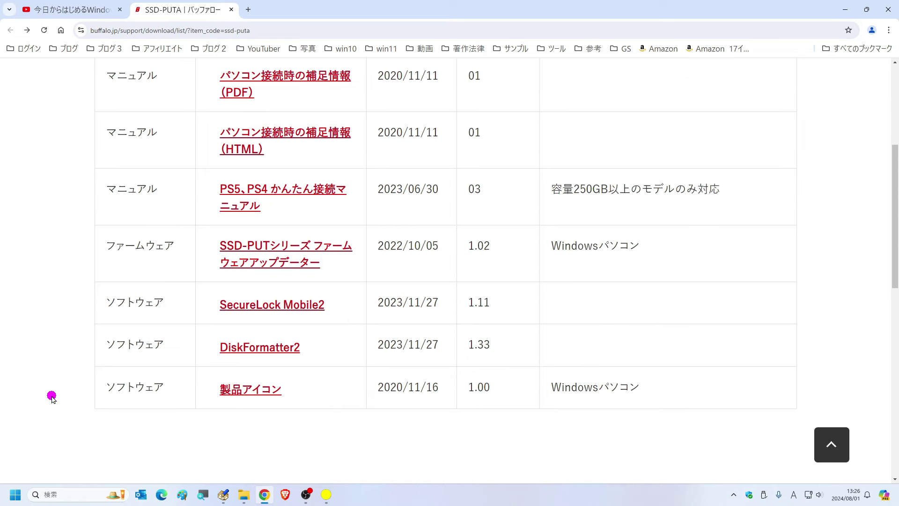
left_click(250, 350)
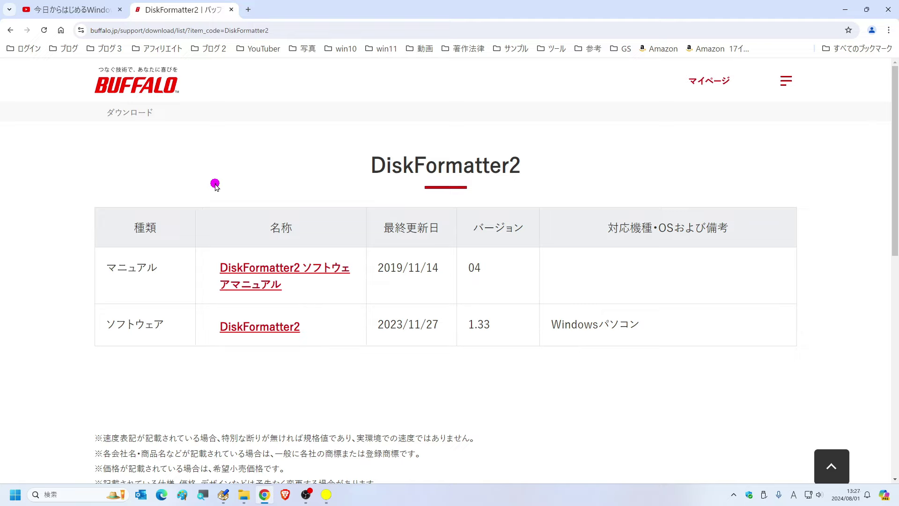
left_click(266, 331)
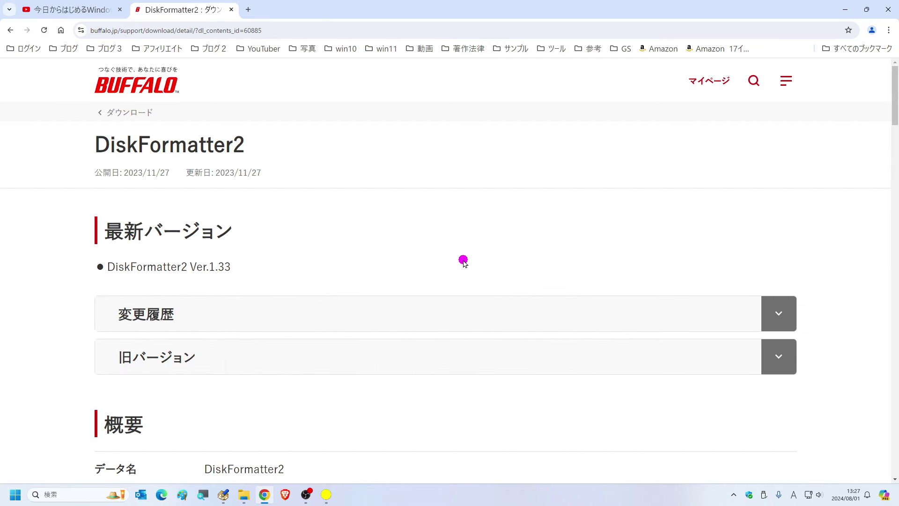
- Accept the precautions and the software licence agreement, request the DiskFormatter2 download, and cancel saving the file
scroll(490, 249, "down", 15)
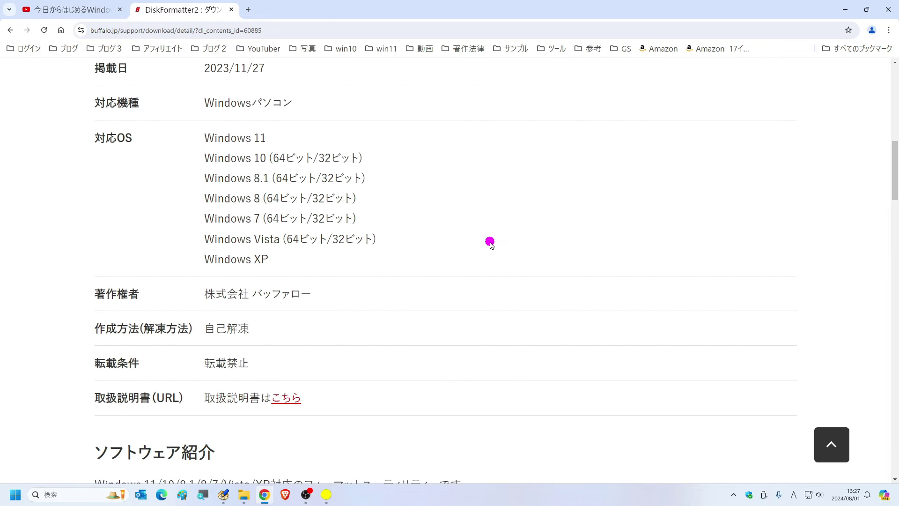
scroll(487, 242, "down", 10)
left_click(385, 218)
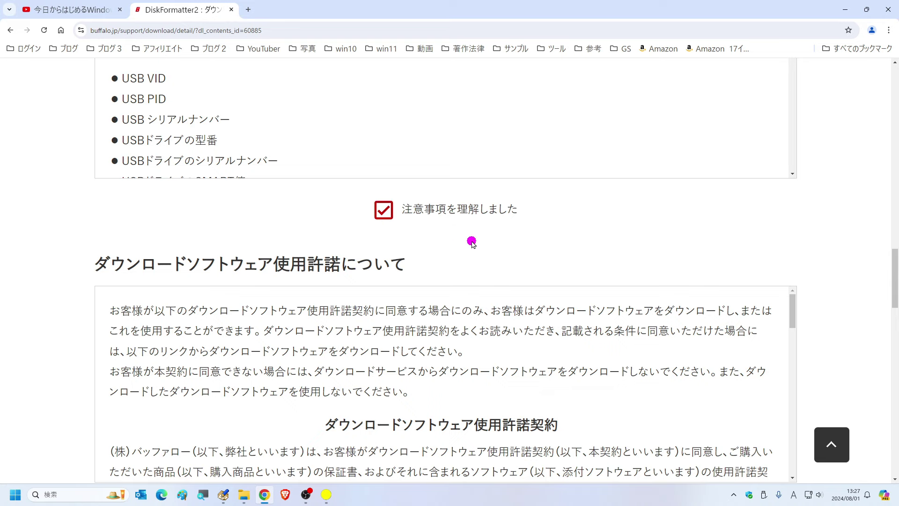
scroll(468, 237, "down", 4)
scroll(469, 236, "down", 2)
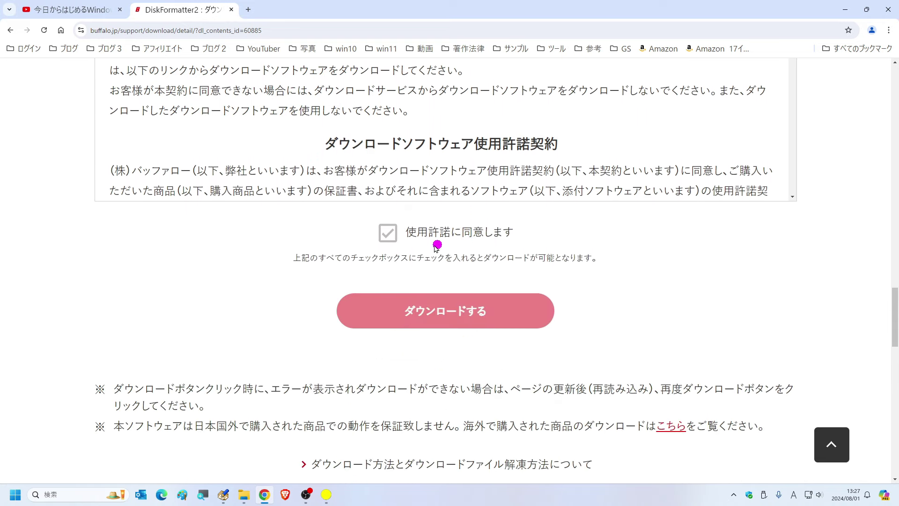
left_click(391, 240)
left_click(440, 311)
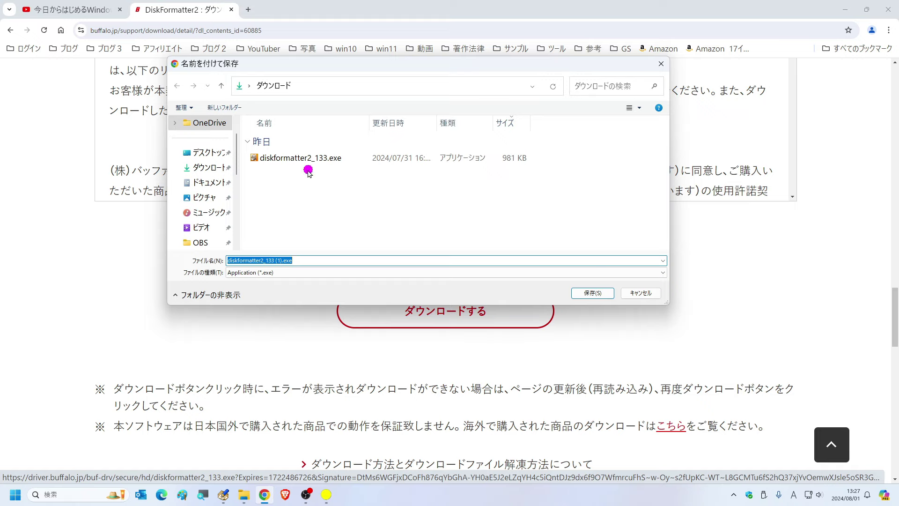
left_click(633, 295)
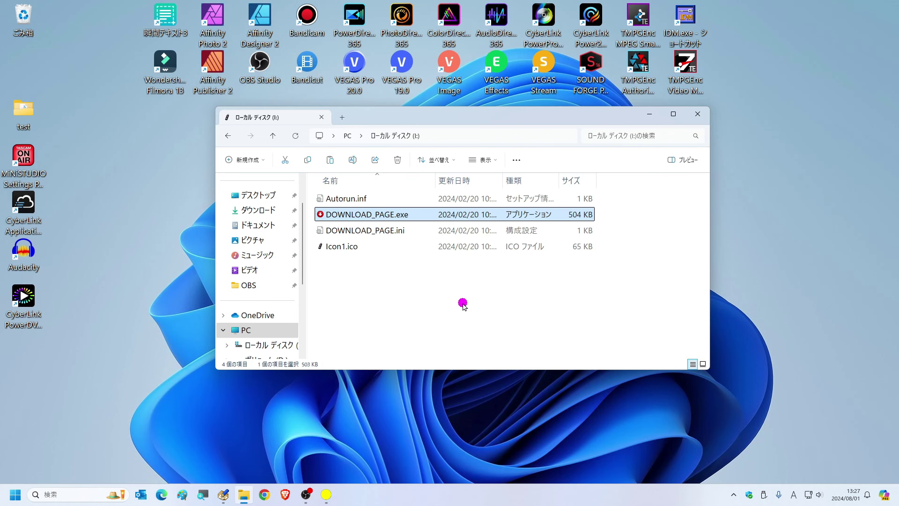
- Install DiskFormatter2 from diskformatter2_133.exe in the Downloads folder and move its folder shortcut to the middle of the desktop
left_click(270, 211)
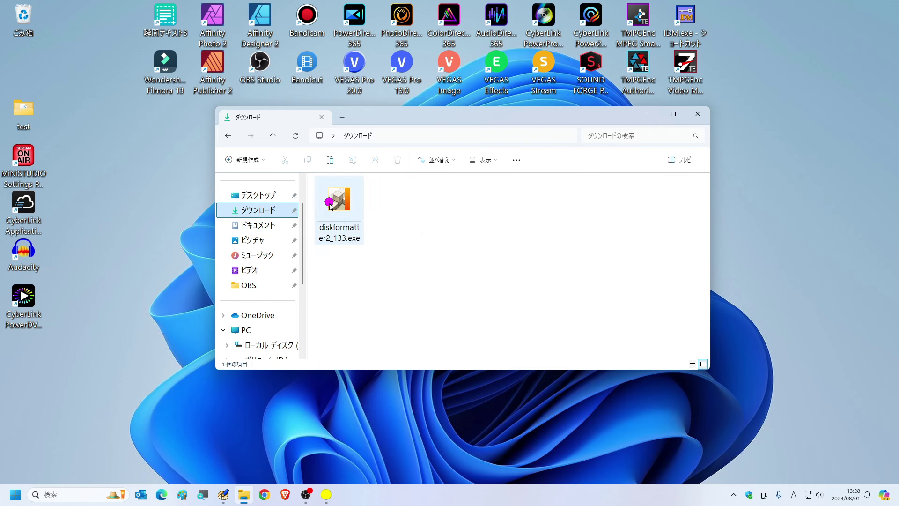
mouse_move(331, 206)
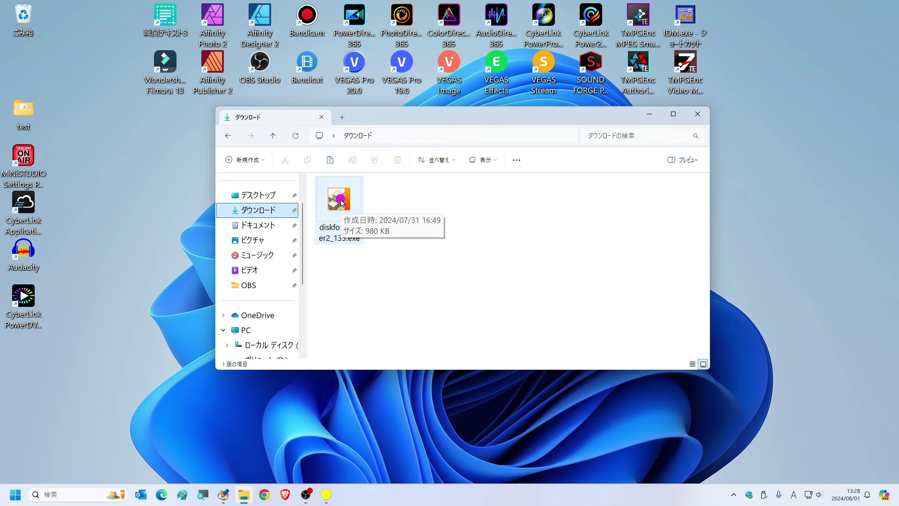
left_click(341, 203)
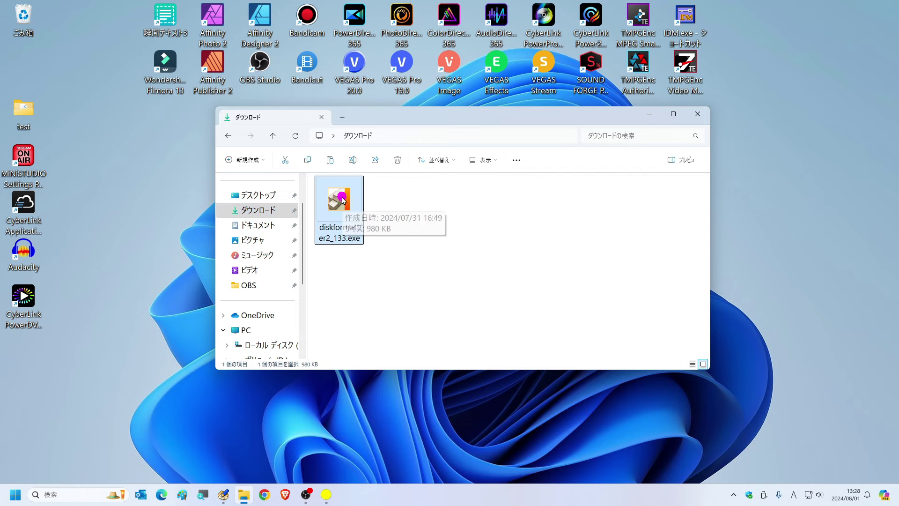
double_click(343, 201)
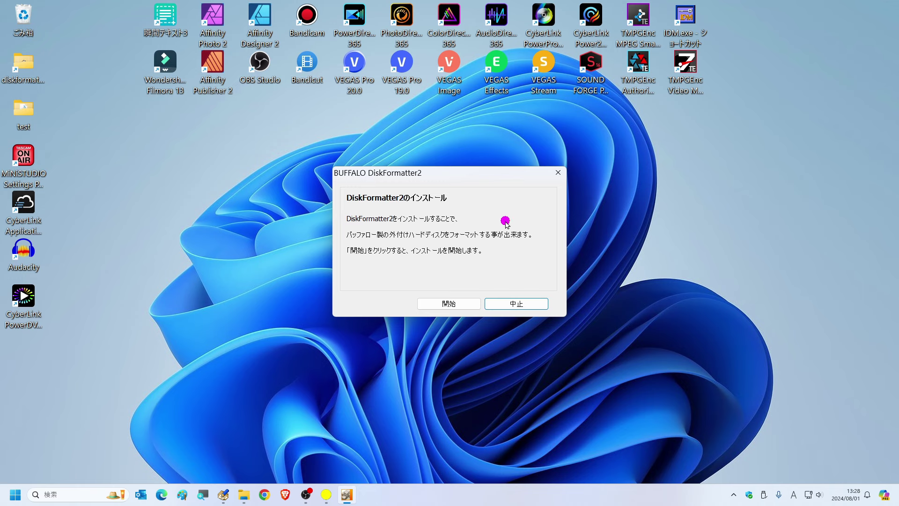
left_click(453, 305)
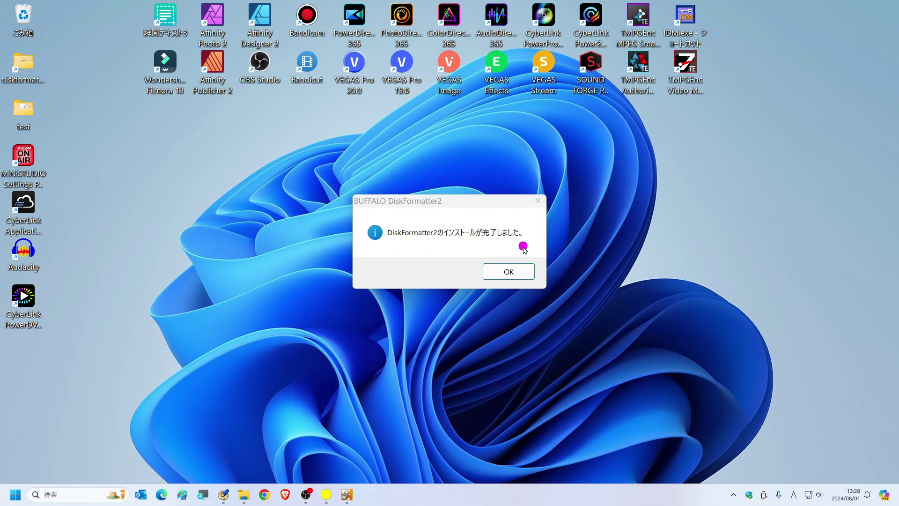
left_click(512, 275)
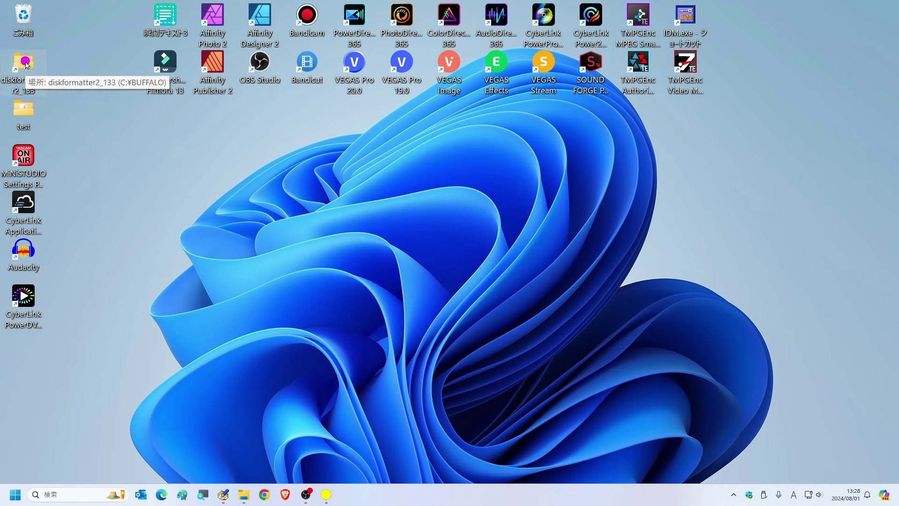
left_click_drag(27, 64, 406, 211)
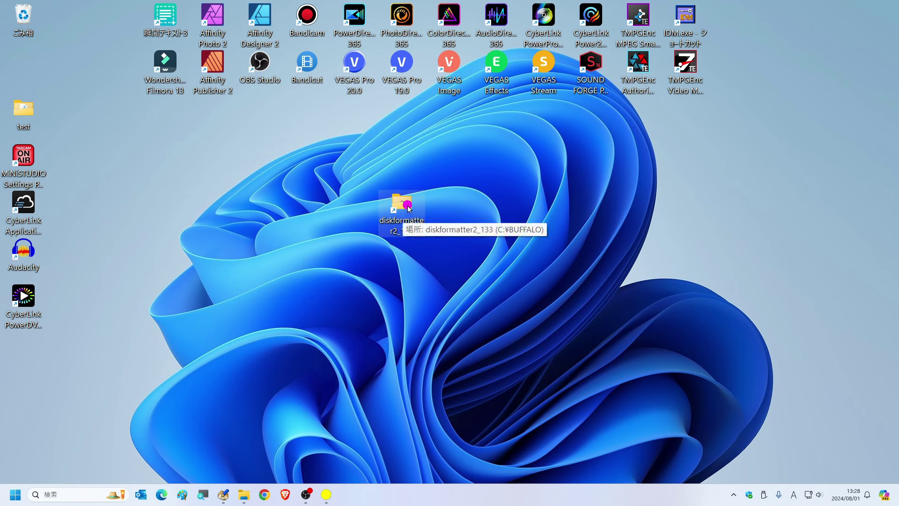
left_click(403, 366)
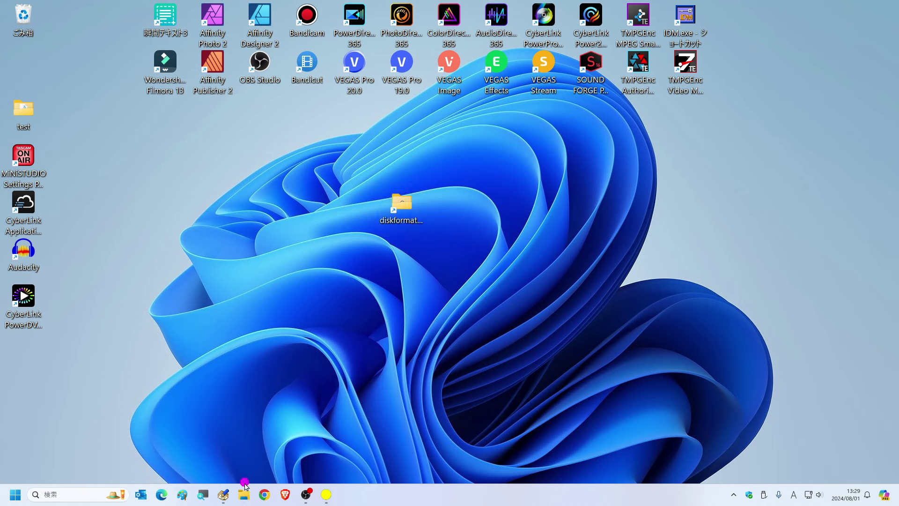
- Select the I: drive under PC in File Explorer and switch to Disk Management
left_click(245, 498)
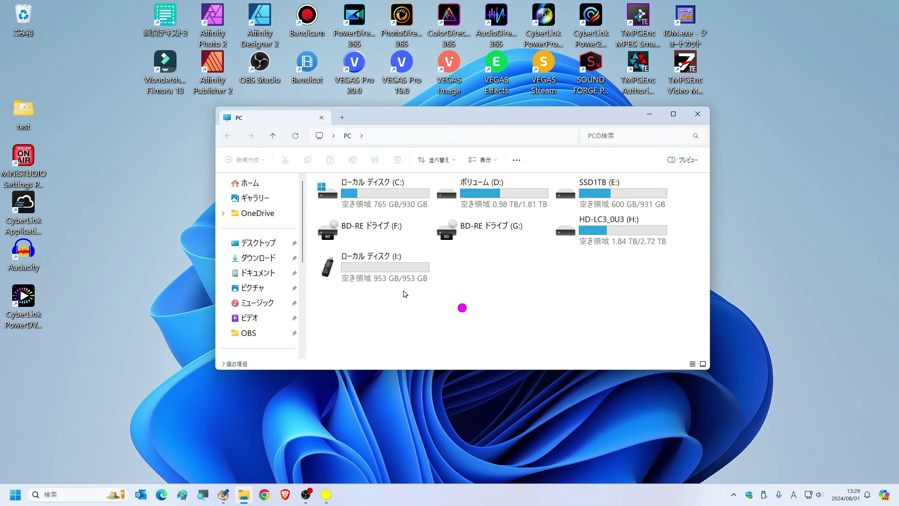
left_click(361, 274)
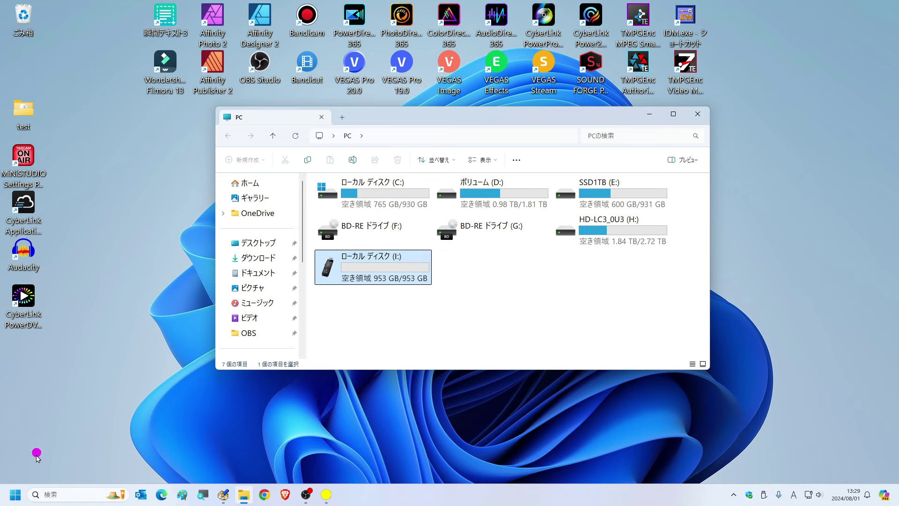
right_click(15, 493)
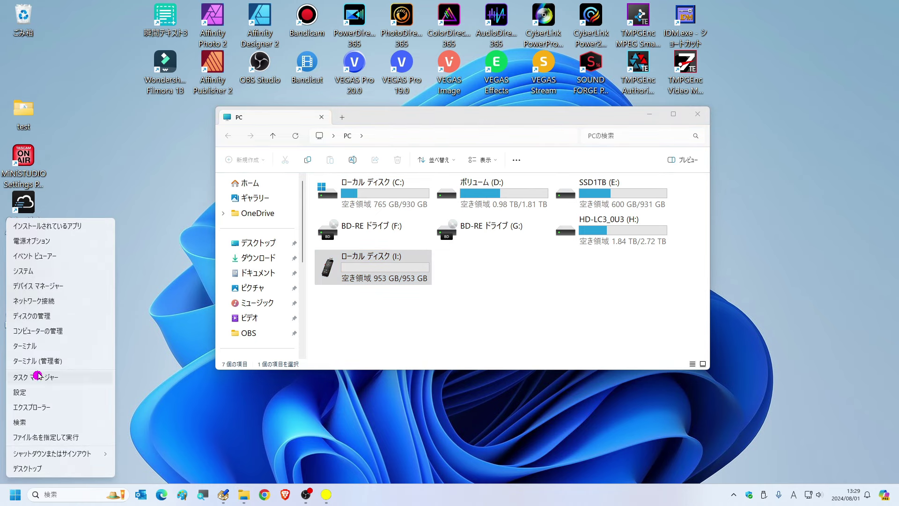
left_click(51, 318)
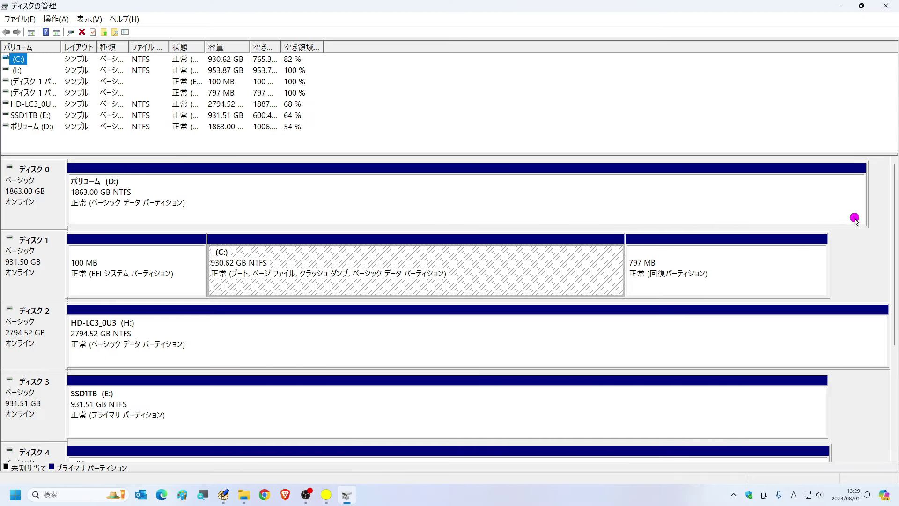
- Examine the disk information and partition style in the volume properties of ディスク 4, then close the properties
left_click_drag(896, 221, 896, 302)
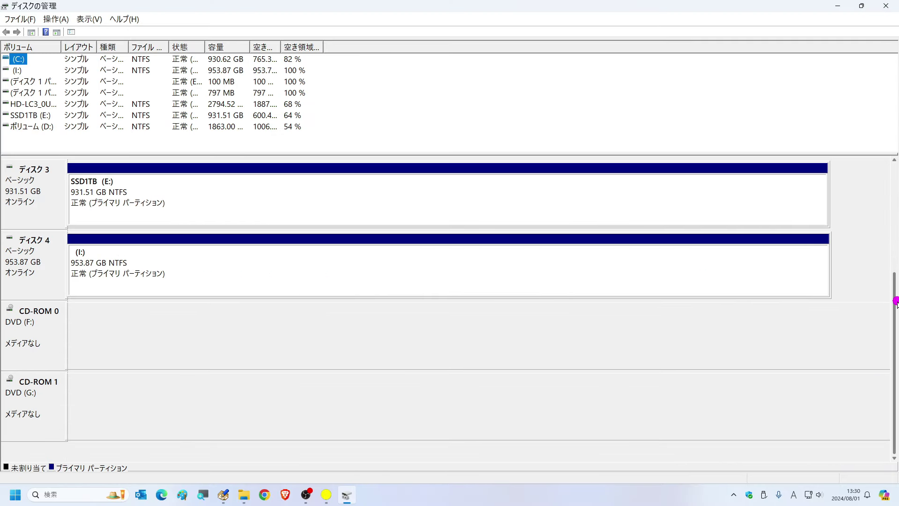
left_click(29, 261)
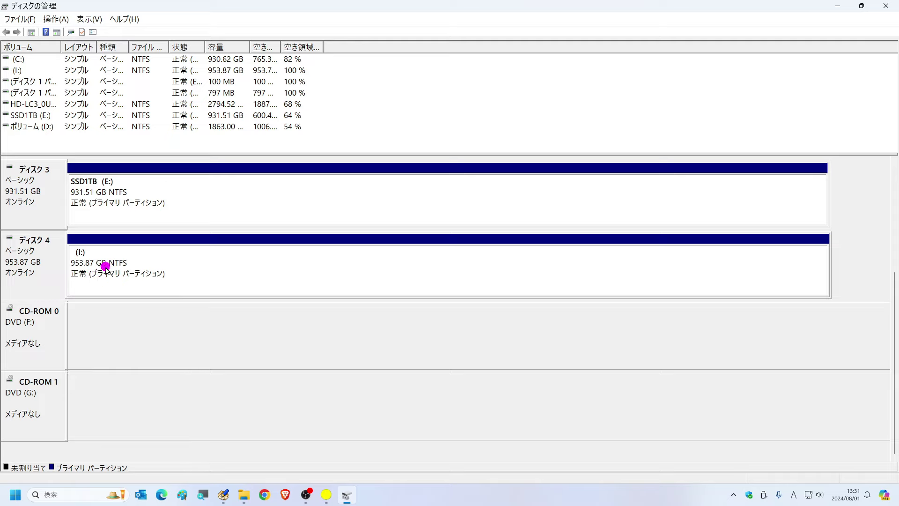
right_click(51, 267)
left_click(81, 331)
left_click_drag(112, 20, 343, 132)
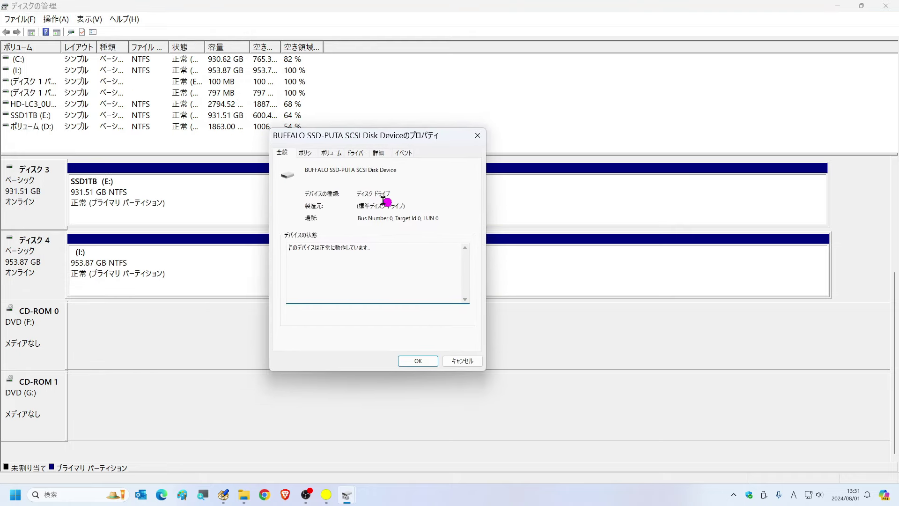
left_click(332, 153)
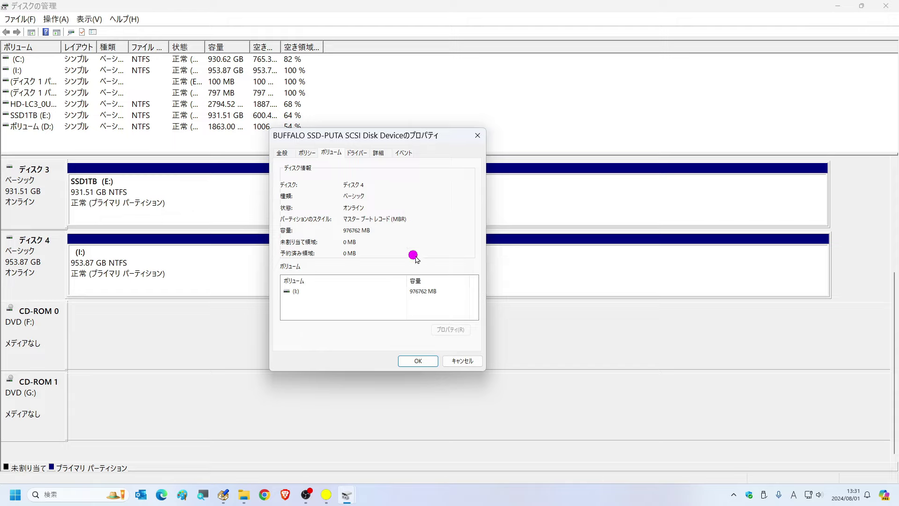
left_click(463, 362)
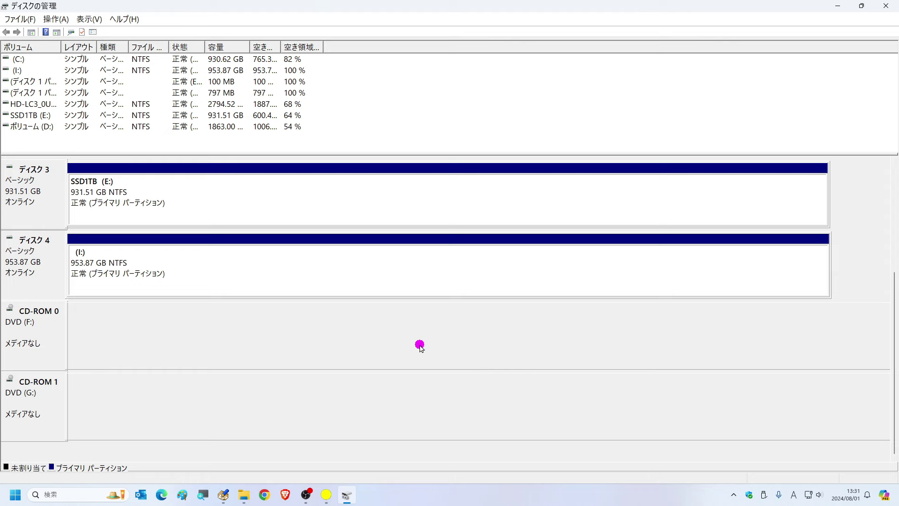
- Examine the volume properties of ディスク 1 for comparison, then close Disk Management
scroll(422, 345, "up", 3)
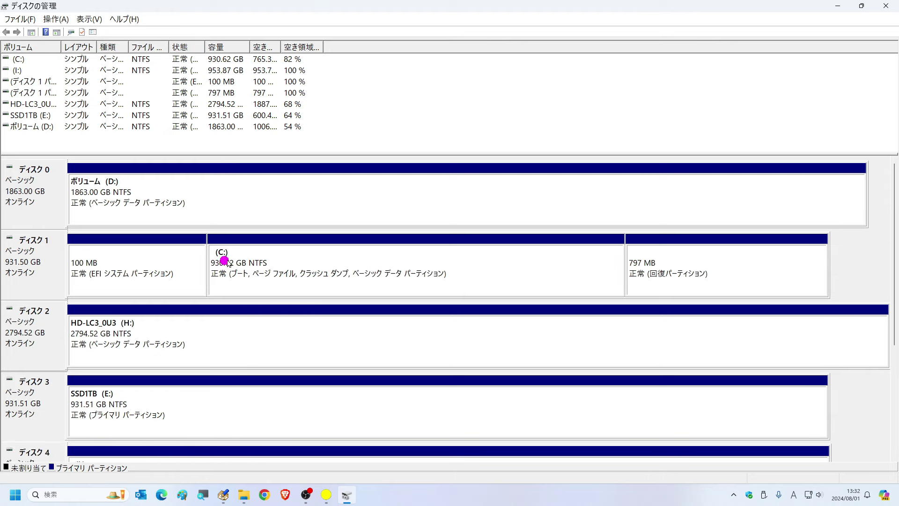
right_click(49, 271)
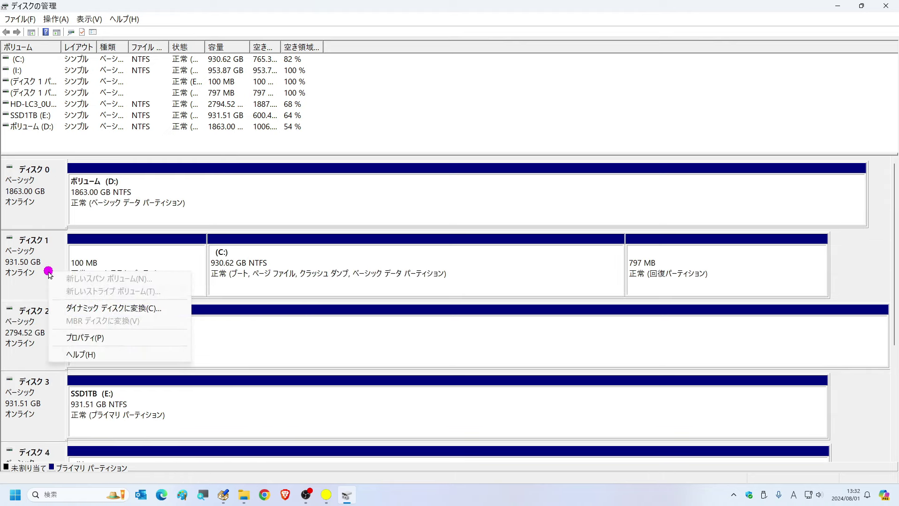
left_click(87, 338)
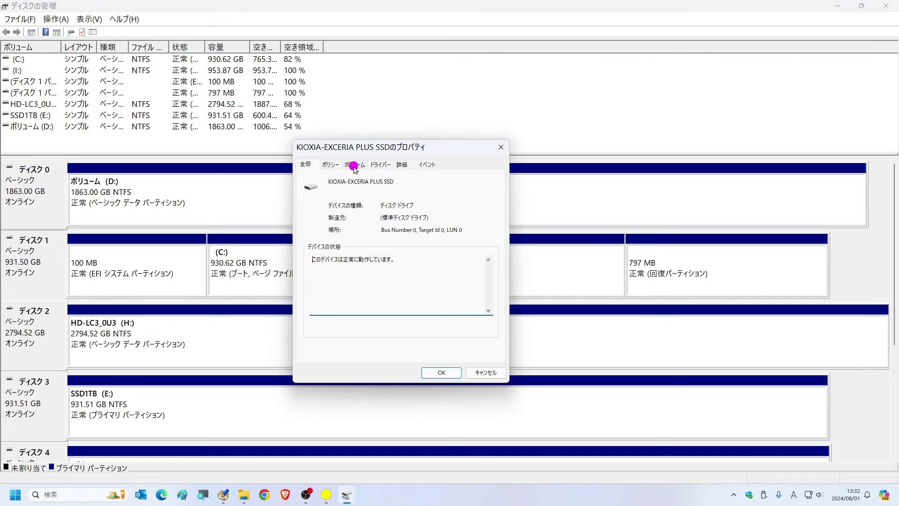
left_click(355, 165)
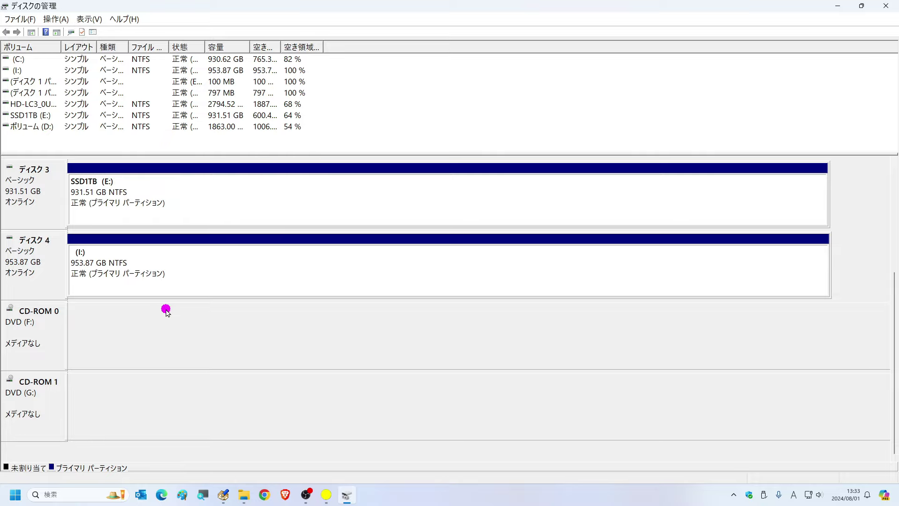
left_click(886, 6)
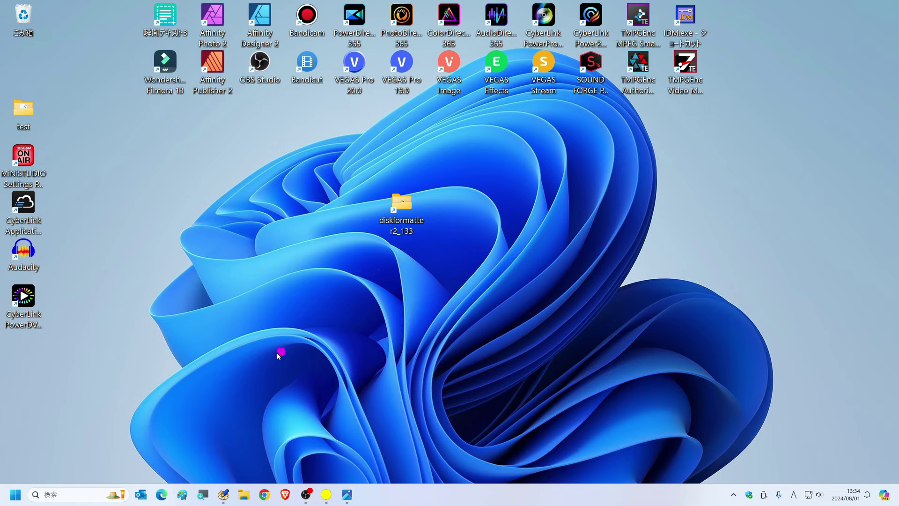
- Open a command prompt by running cmd, start diskpart in it, and enlarge the DiskPart text
right_click(14, 498)
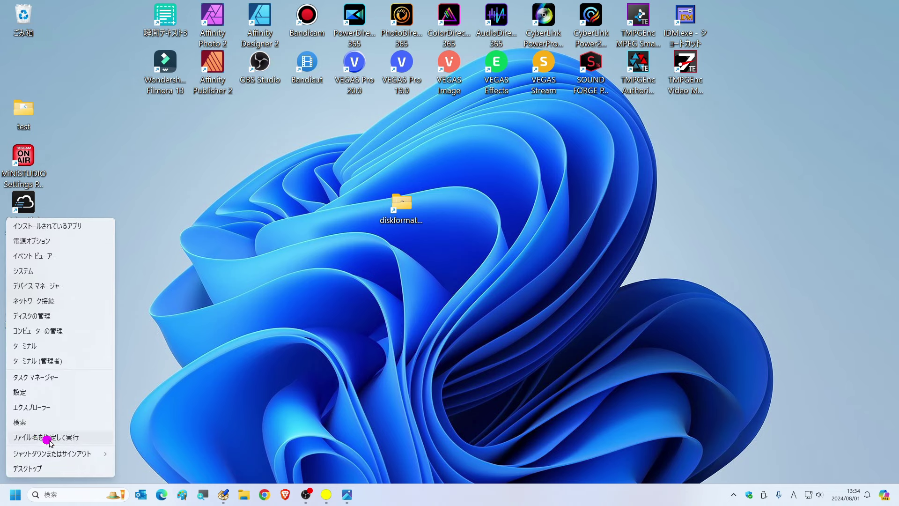
left_click(58, 438)
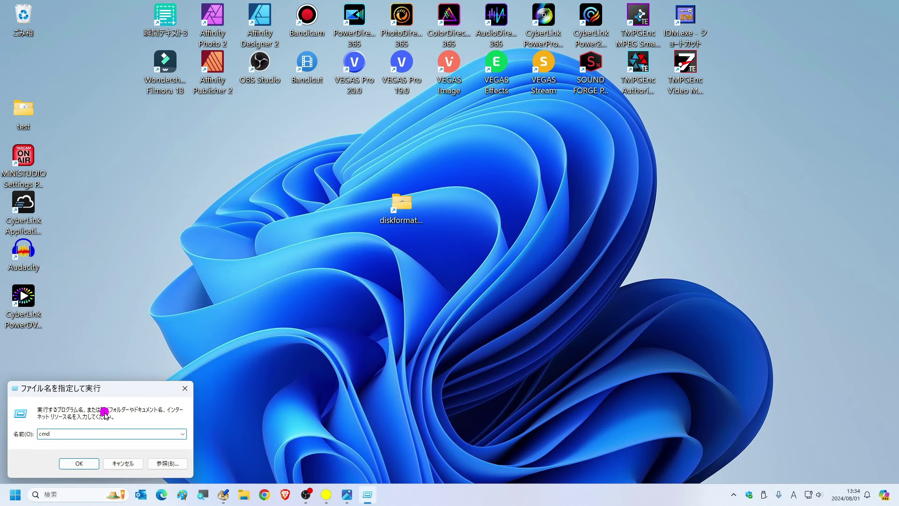
key("Return")
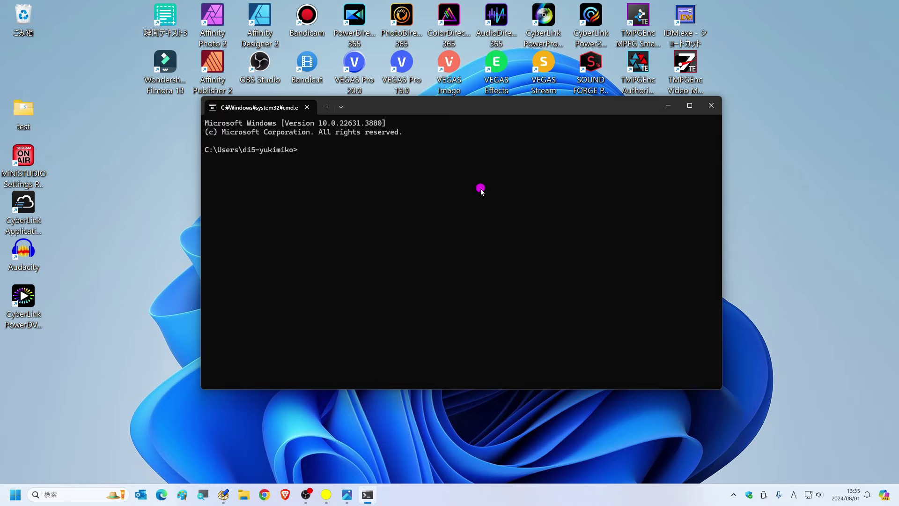
type("diskpart")
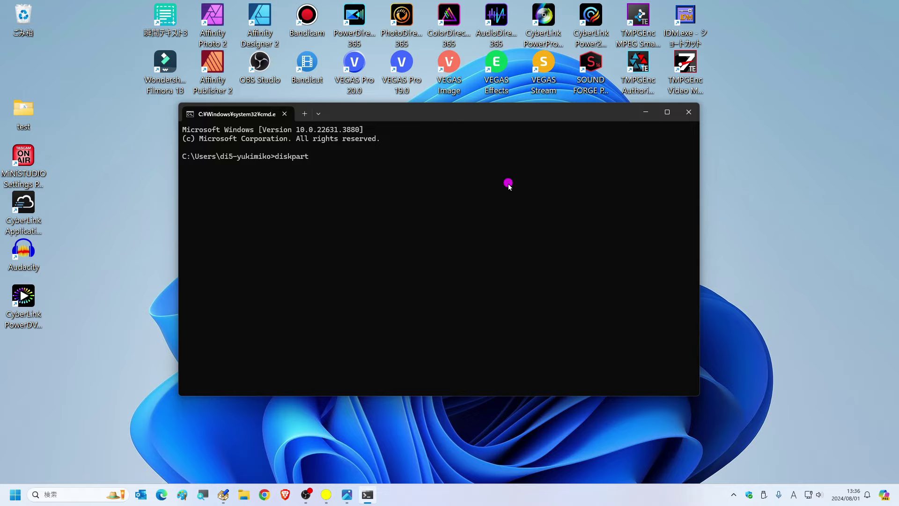
key("Return")
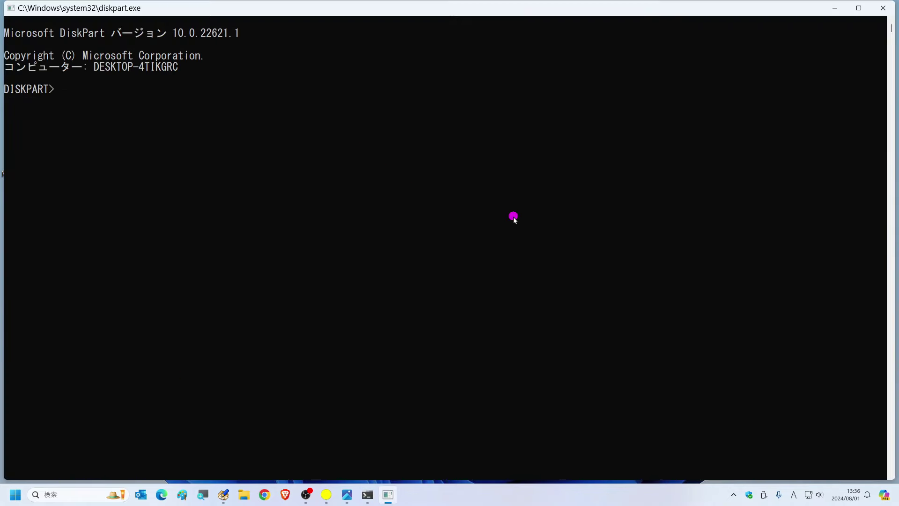
scroll(231, 174, "up", 2, "ctrl")
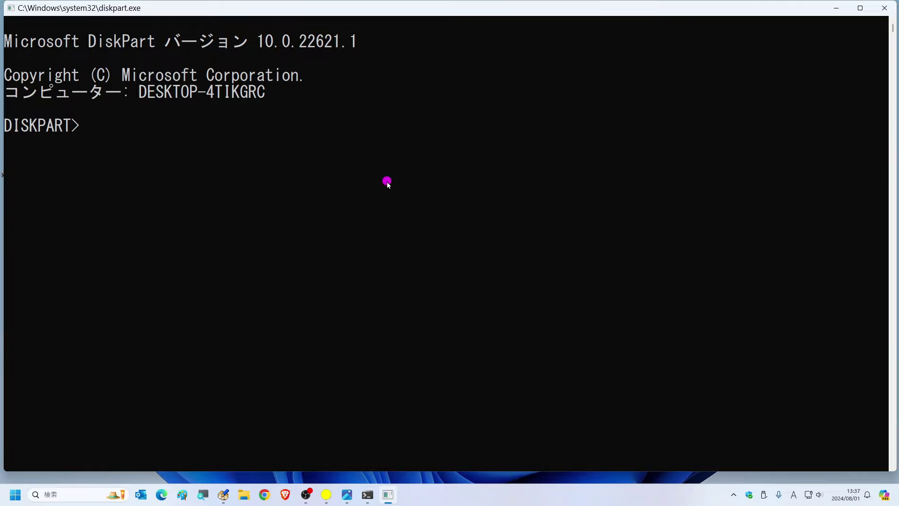
- List the disks in DiskPart and select disk 4
type("list disk")
key("Return")
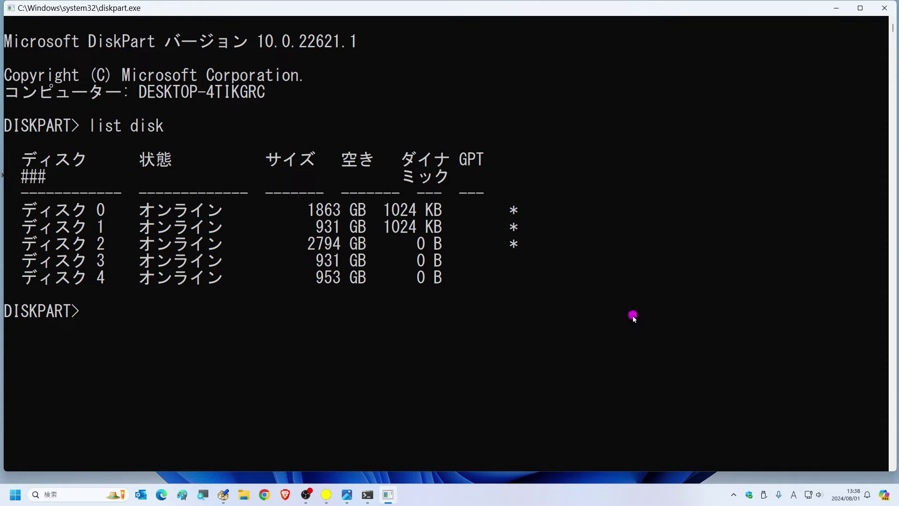
type("select disk ")
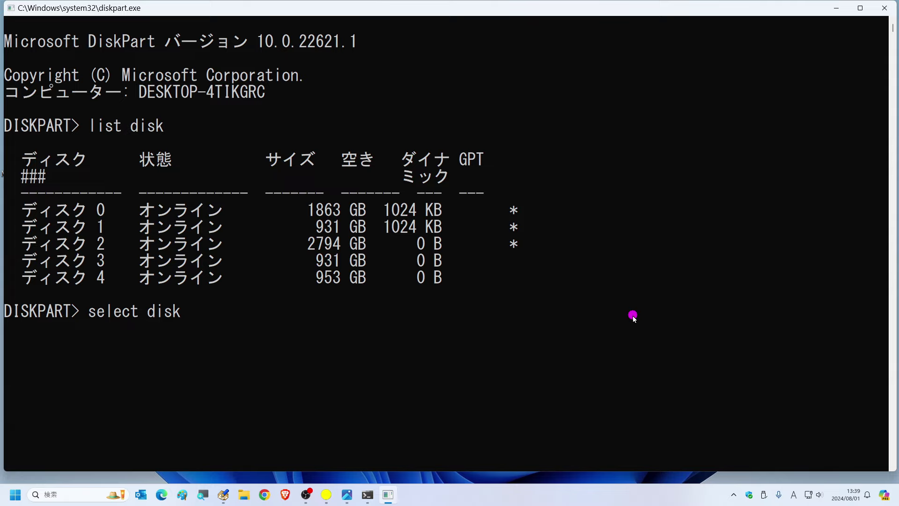
type("4")
key("Return")
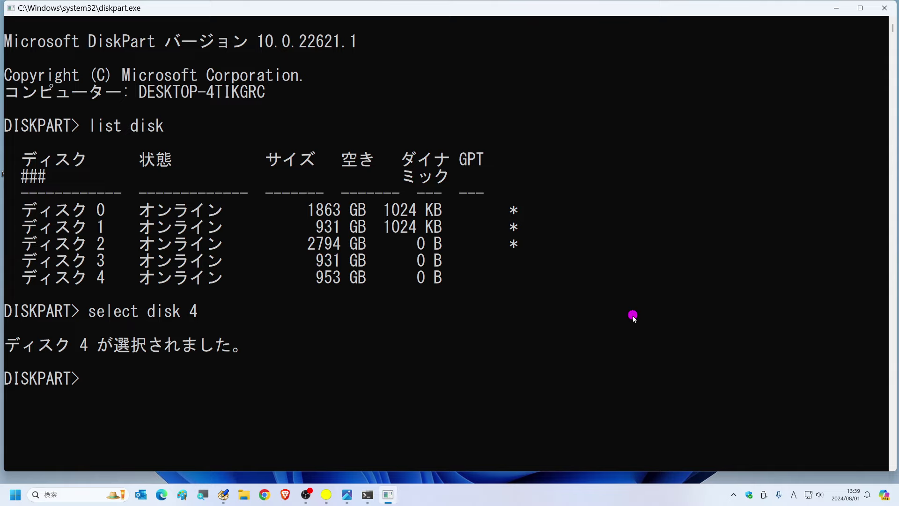
- Clean the selected disk, convert it to GPT, and close the command prompt
type("clean")
key("Return")
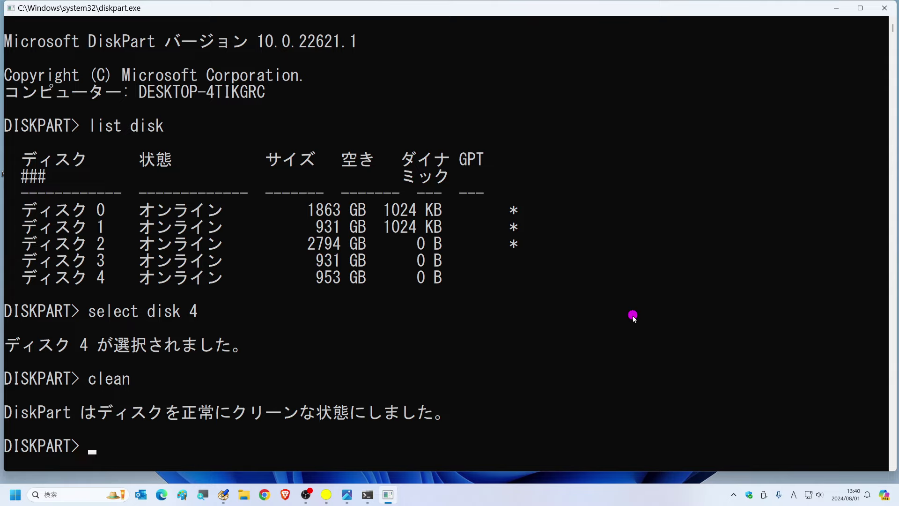
type("convert")
type("gpt")
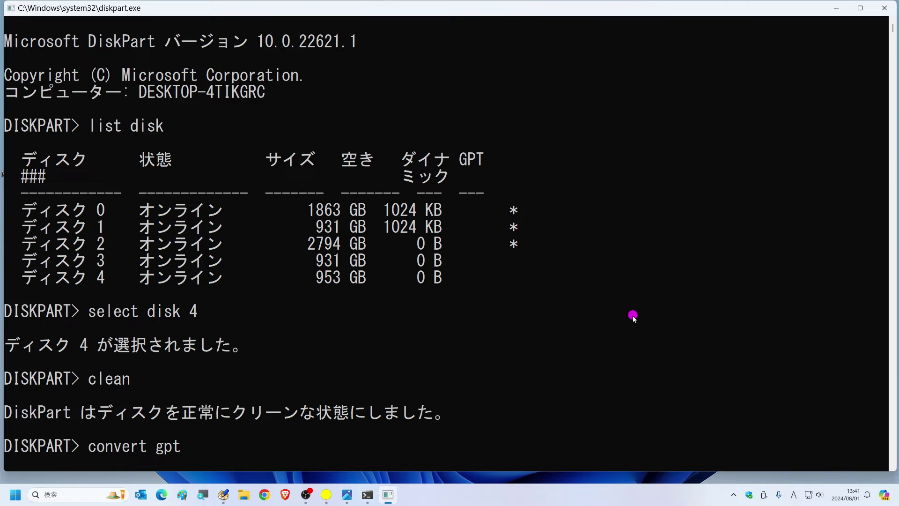
key("Return")
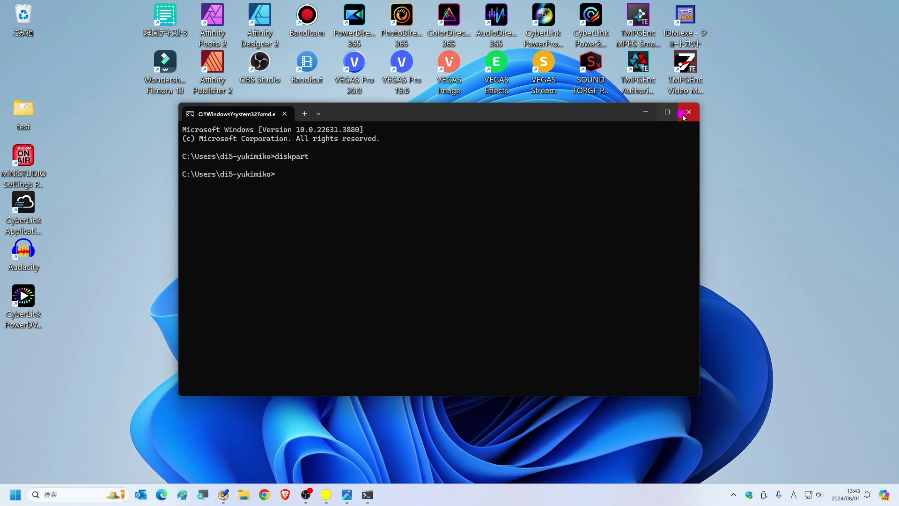
left_click(687, 113)
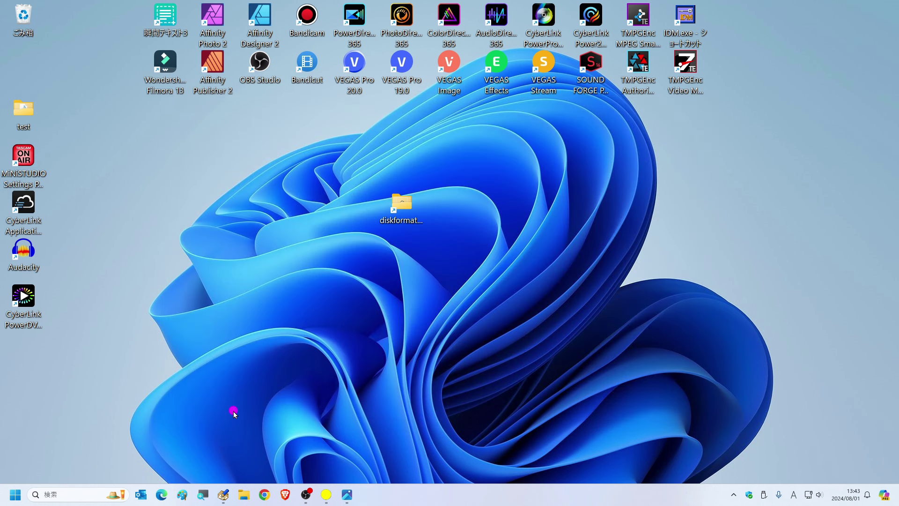
- Check the drives under PC in File Explorer, close it, and switch to Disk Management
left_click(244, 495)
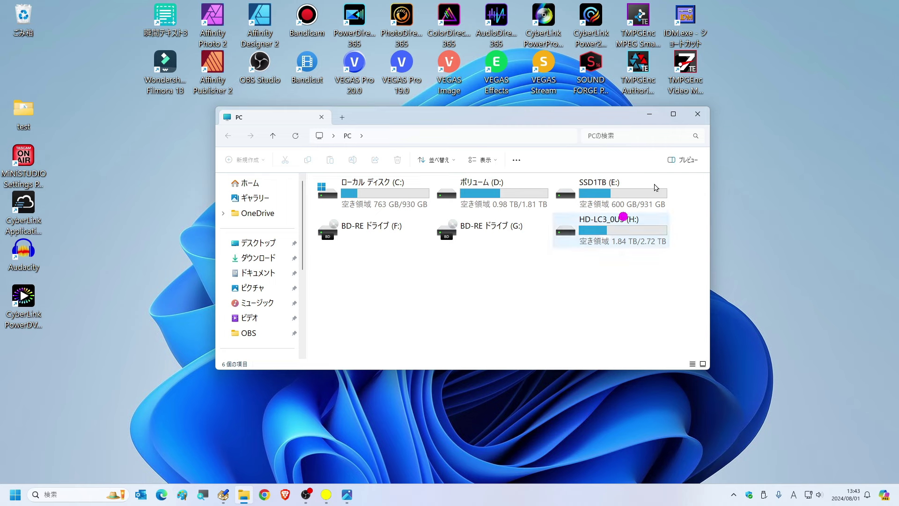
key("alt+F4")
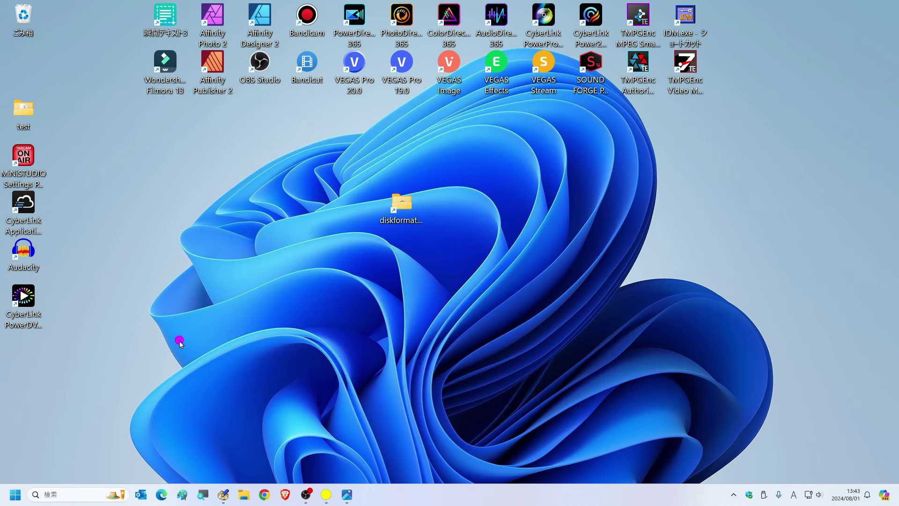
right_click(15, 495)
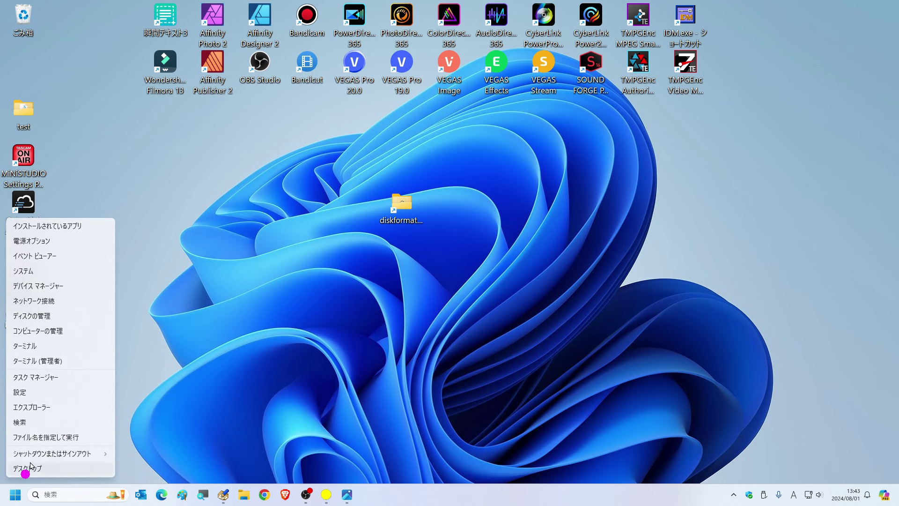
left_click(59, 317)
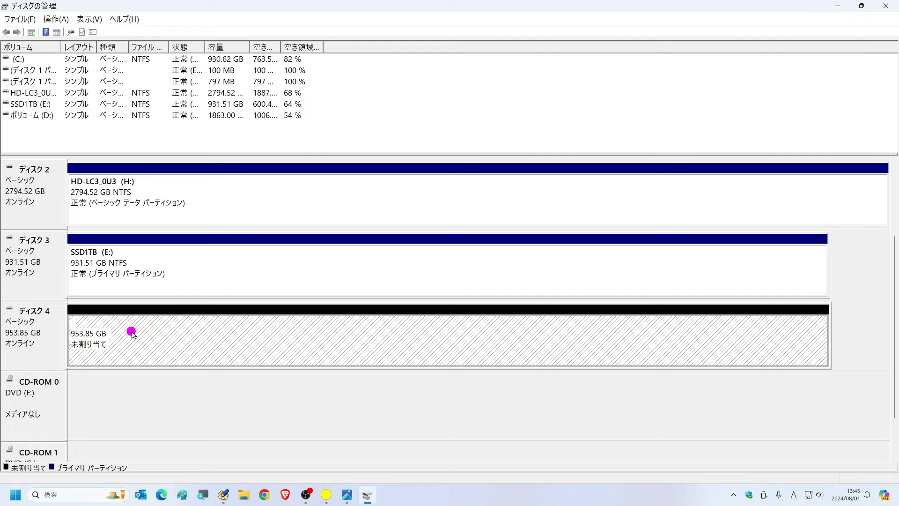
- Create a 976745 MB simple volume on ディスク 4 with drive letter I, NTFS, default allocation size, label ボリューム and quick format
right_click(131, 332)
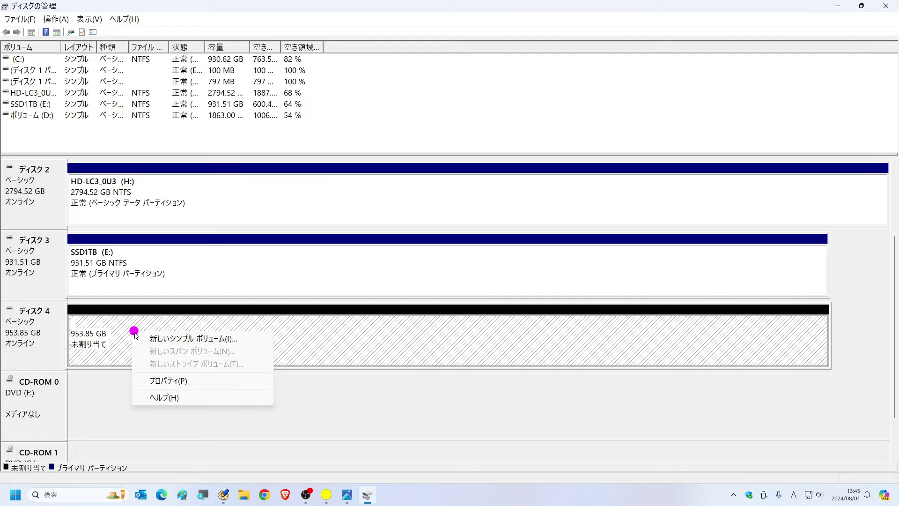
left_click(168, 339)
left_click(204, 248)
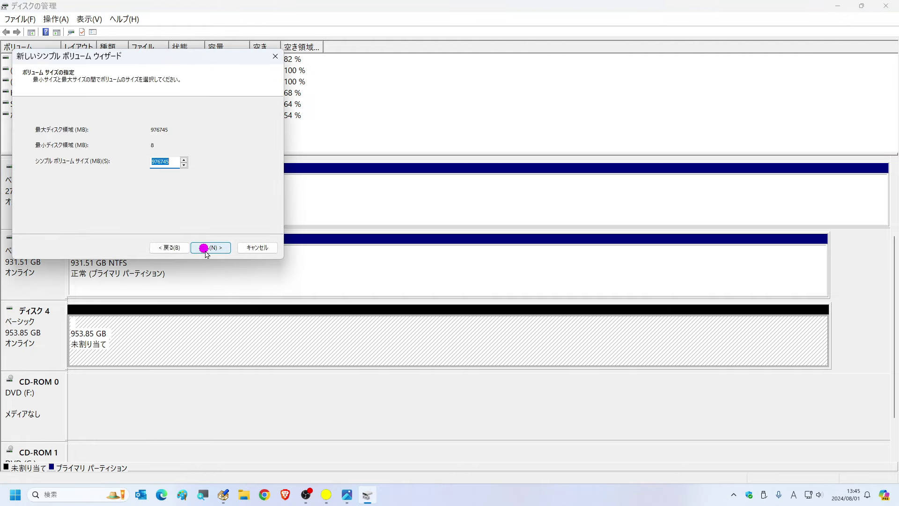
left_click(216, 250)
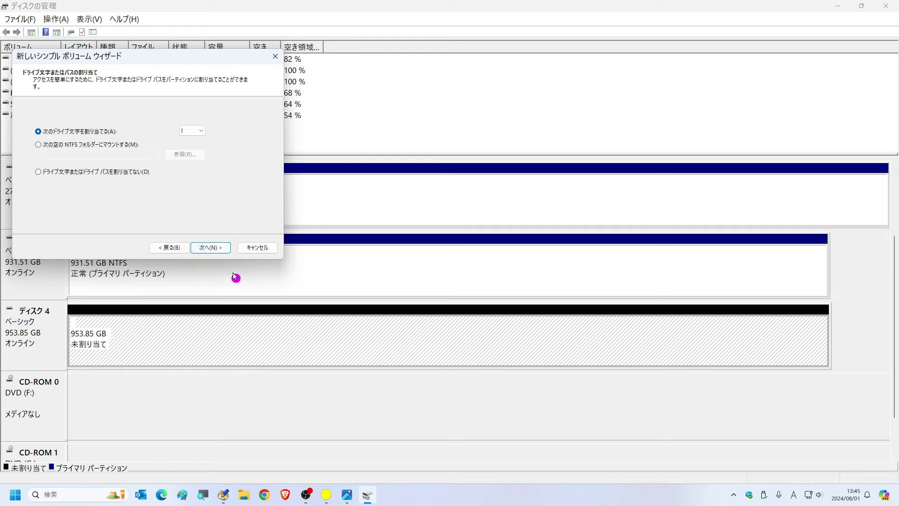
left_click(212, 248)
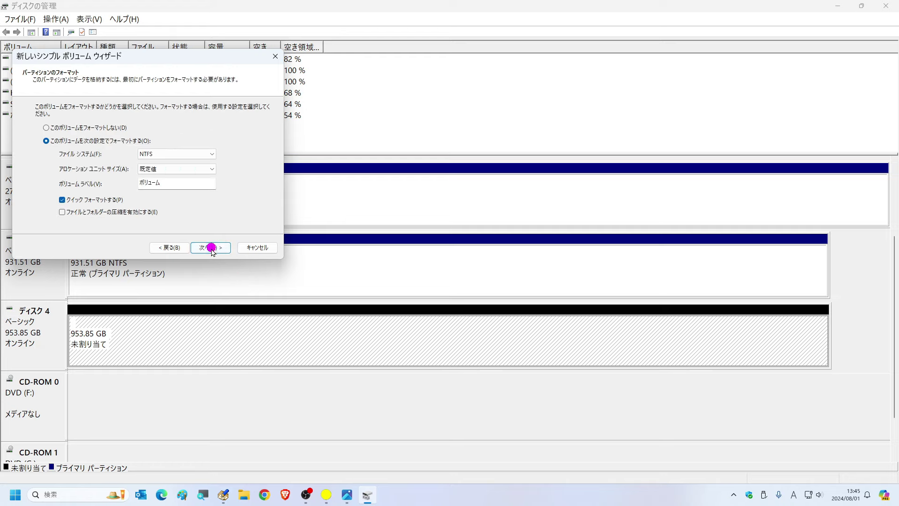
left_click(211, 249)
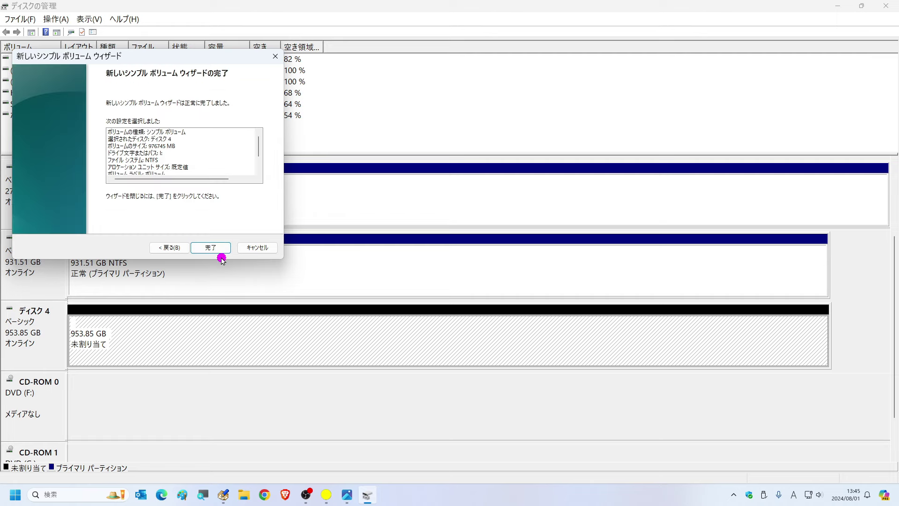
left_click(216, 250)
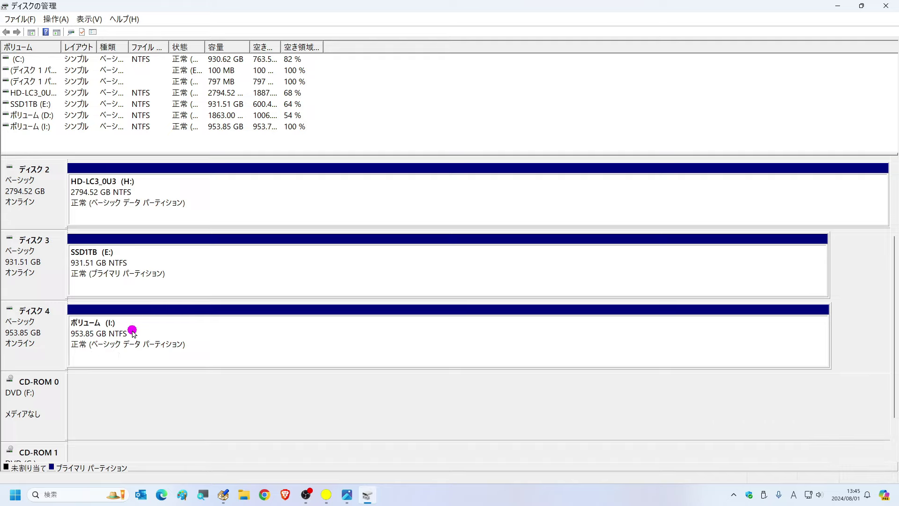
- Examine the partition style of ディスク 4 in its volume properties
right_click(53, 334)
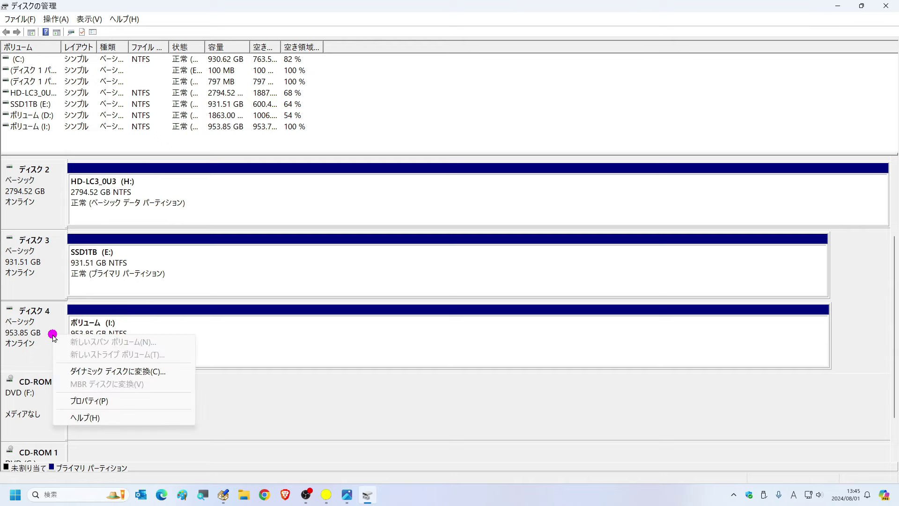
left_click(86, 402)
left_click(382, 171)
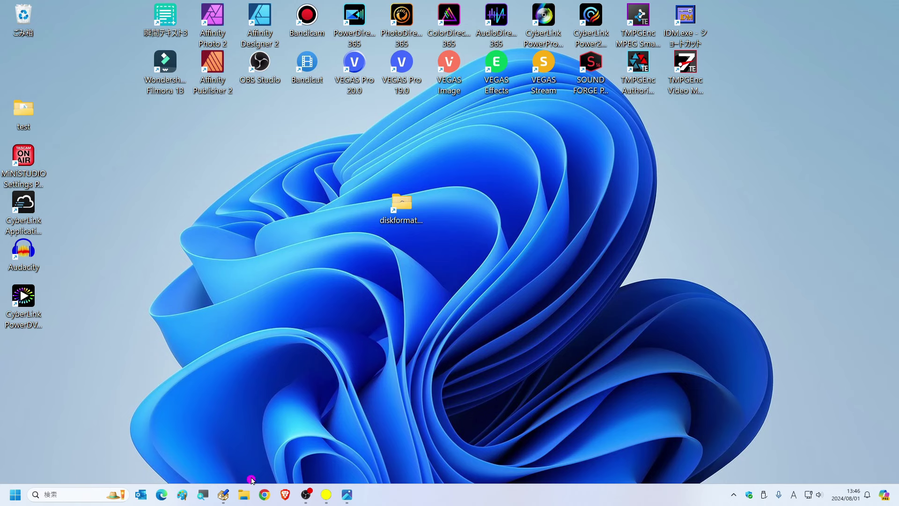
- Check the ボリューム (I:) drive under PC in File Explorer
left_click(244, 494)
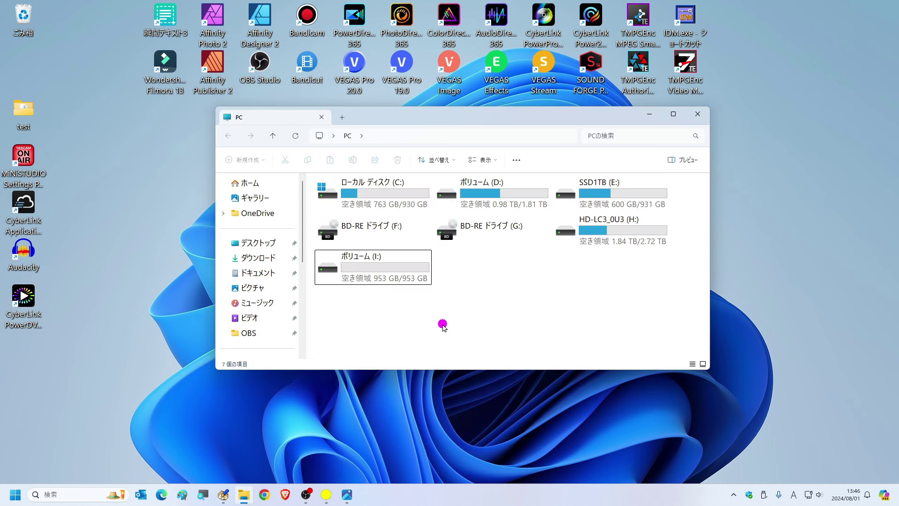
left_click(357, 268)
mouse_move(358, 268)
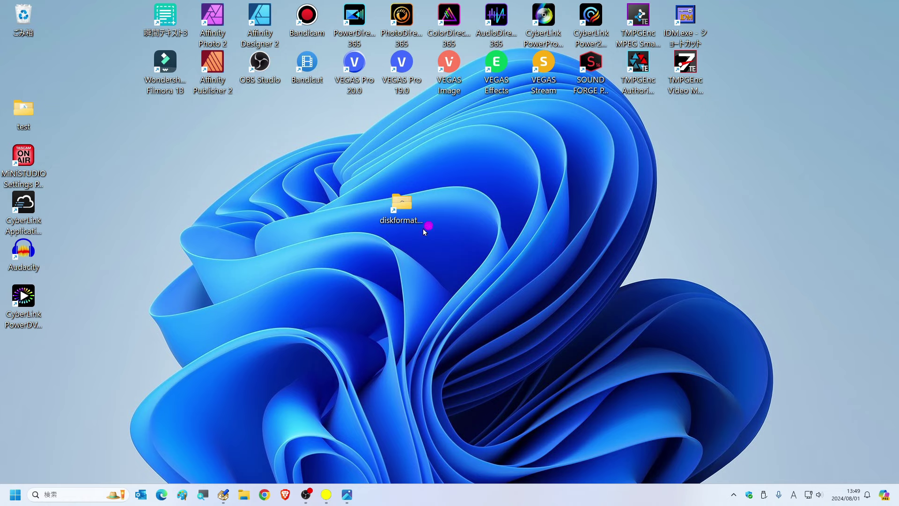
- Launch DiskFormatter2.exe from the diskformatter2_133 folder linked on the desktop
double_click(405, 203)
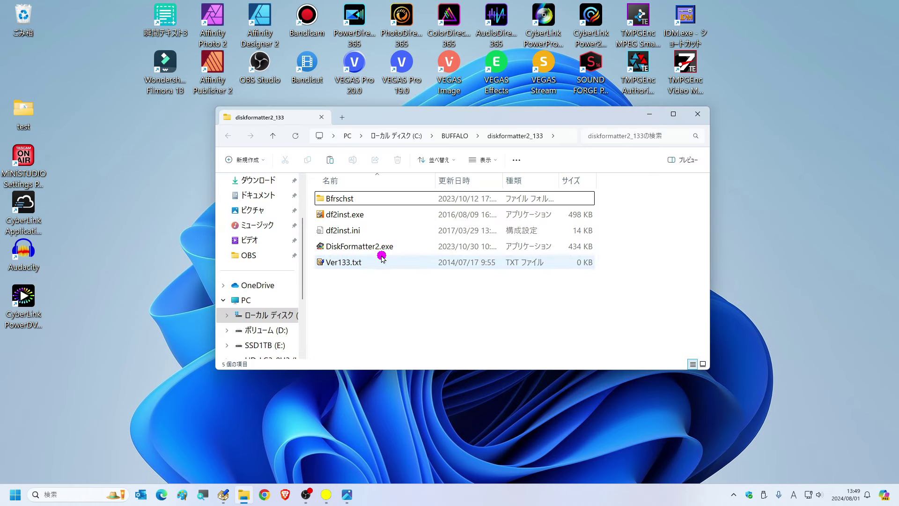
mouse_move(387, 251)
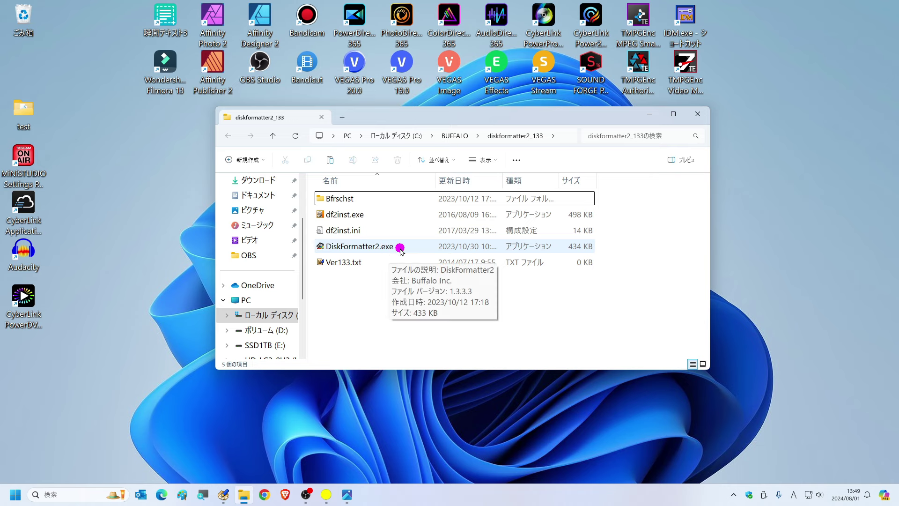
left_click(387, 250)
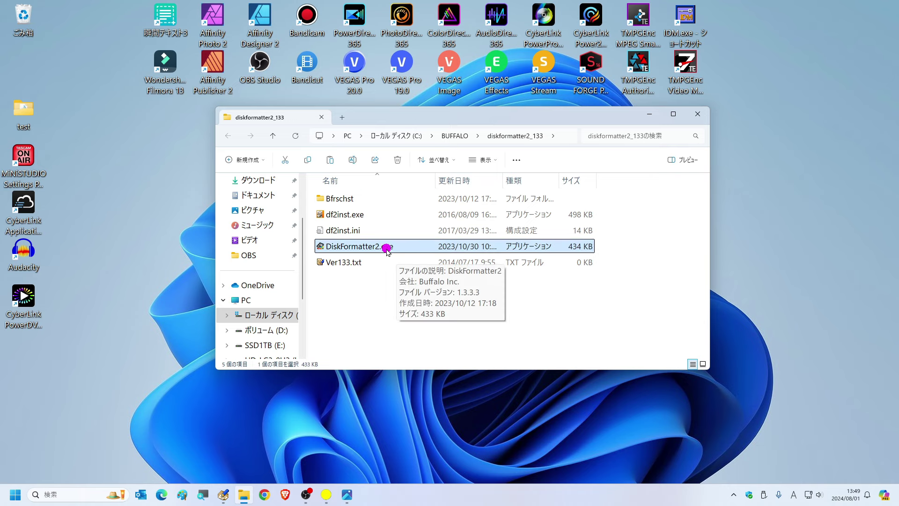
double_click(387, 251)
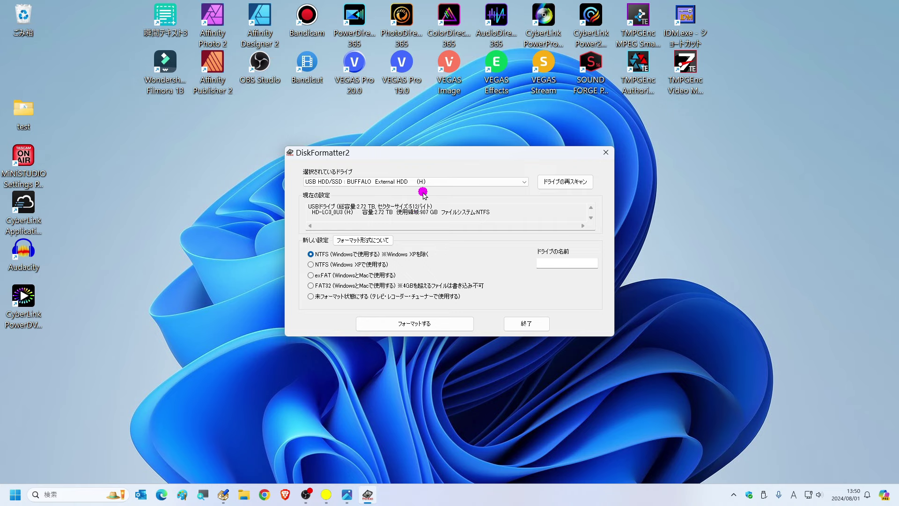
- Check the capacities of the H:, I:, E:, D: and C: drives under PC in File Explorer
left_click(246, 497)
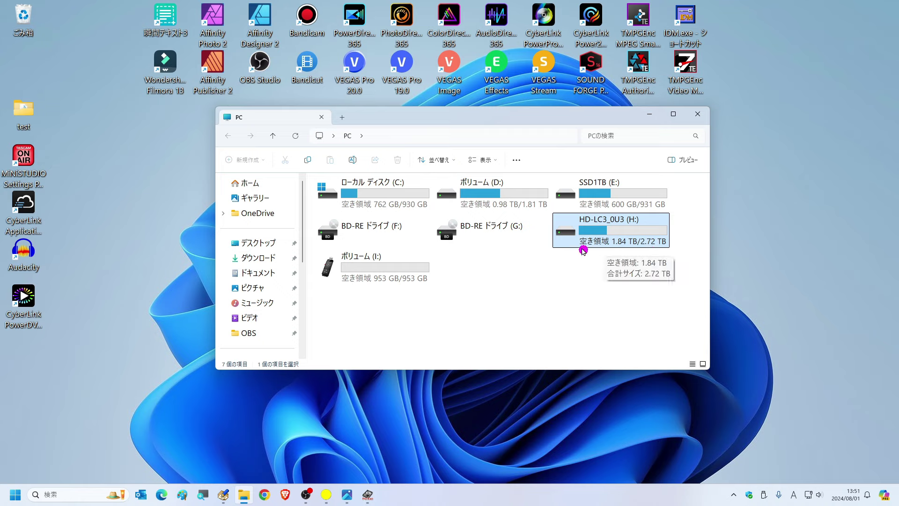
mouse_move(595, 234)
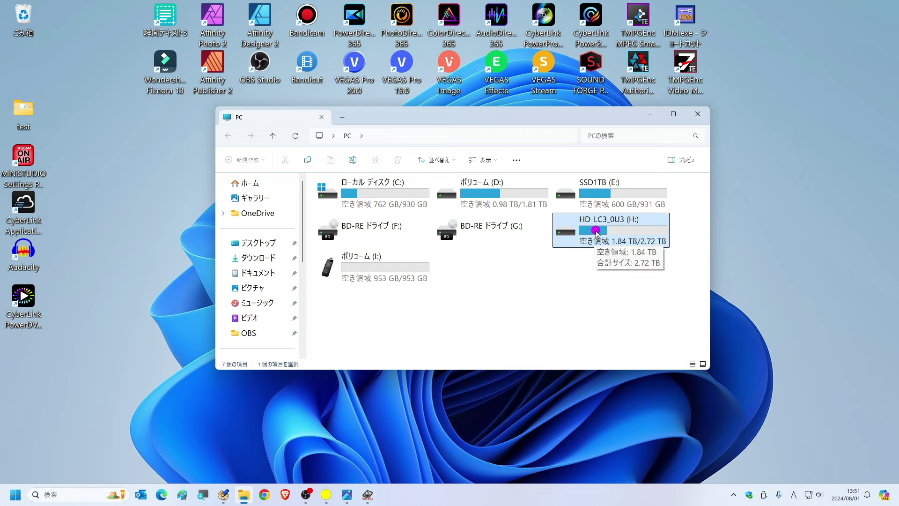
left_click(368, 281)
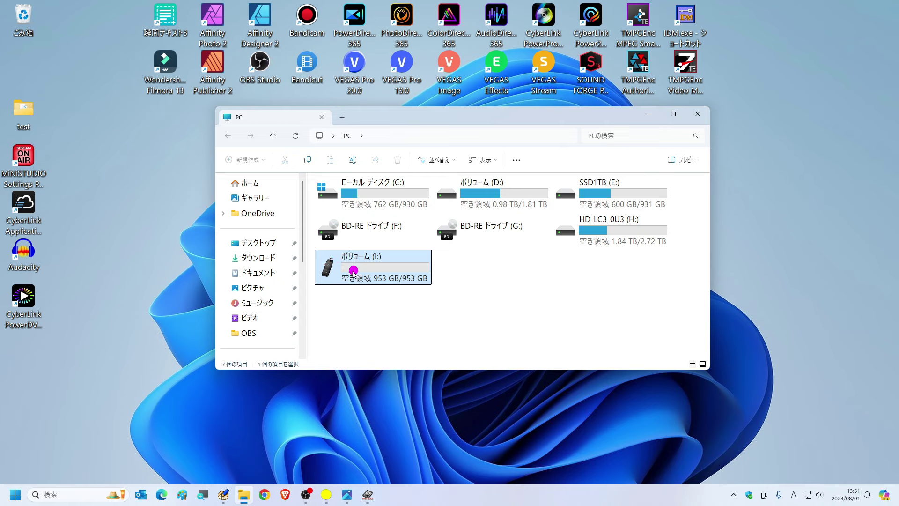
mouse_move(355, 271)
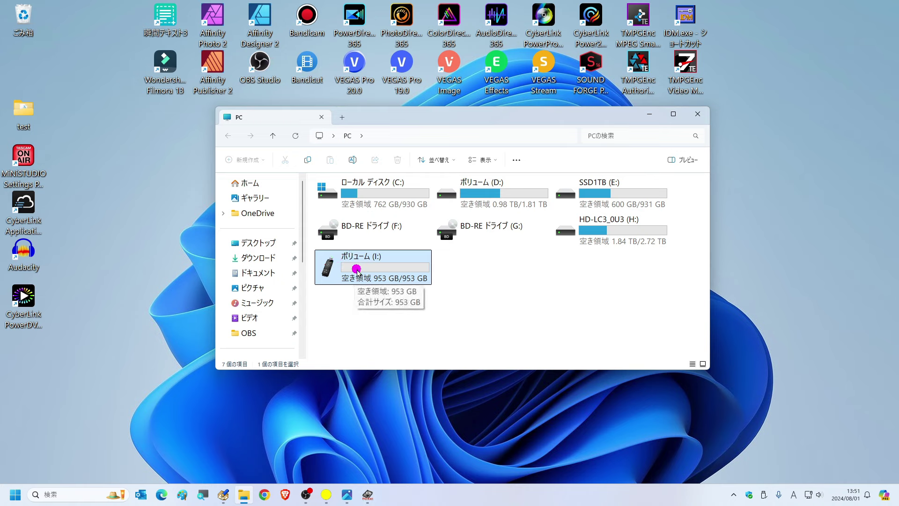
left_click(589, 197)
mouse_move(591, 199)
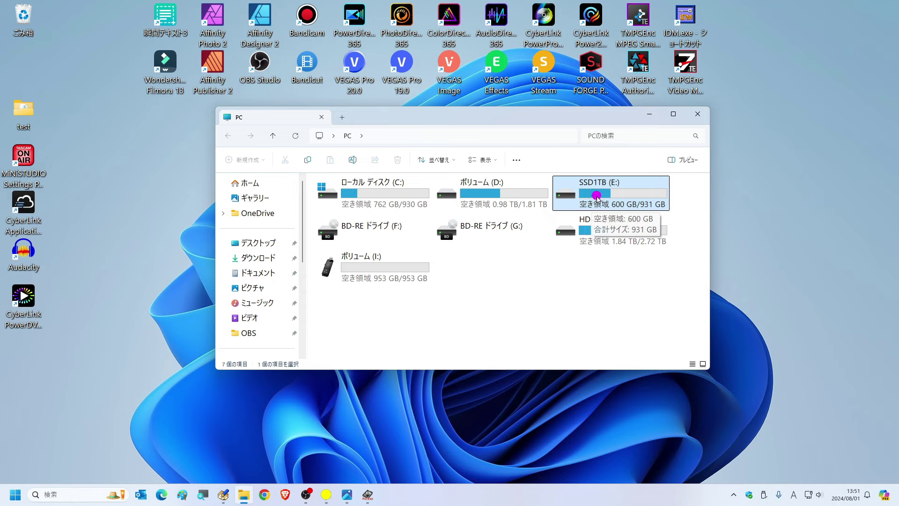
left_click(490, 187)
mouse_move(473, 211)
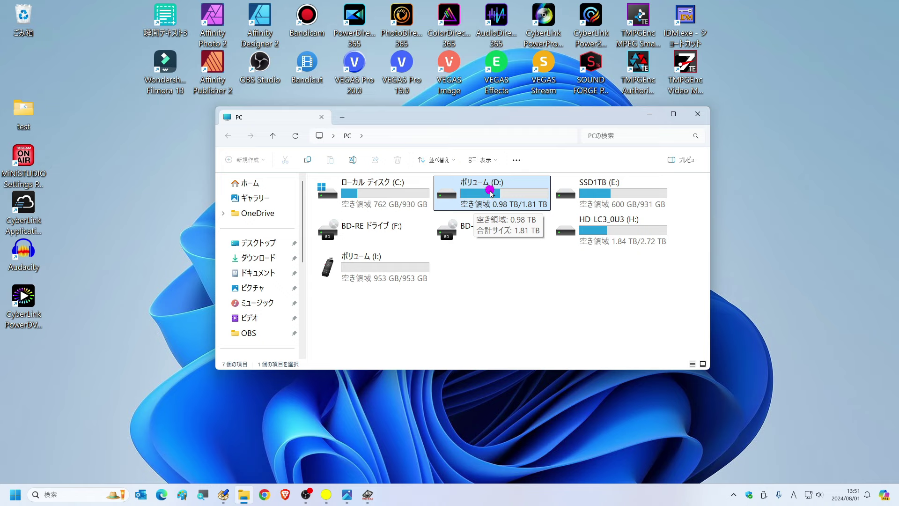
left_click(354, 196)
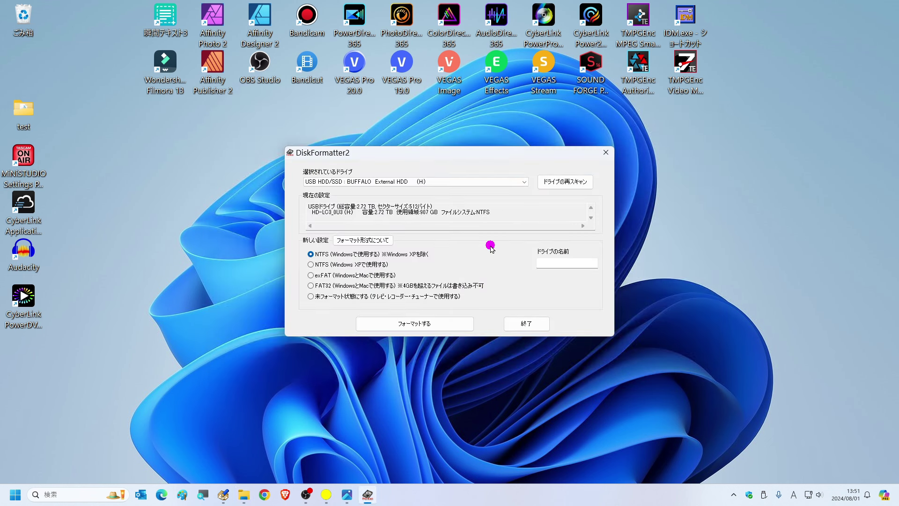
- Check the selectable drives in DiskFormatter2 and review the format type information for BUFFALO External HDD (H:)
left_click(431, 183)
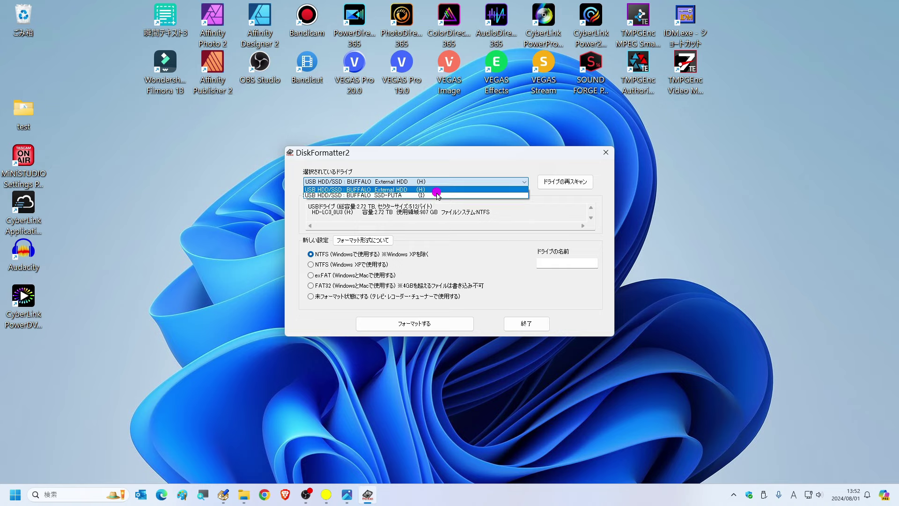
left_click(440, 200)
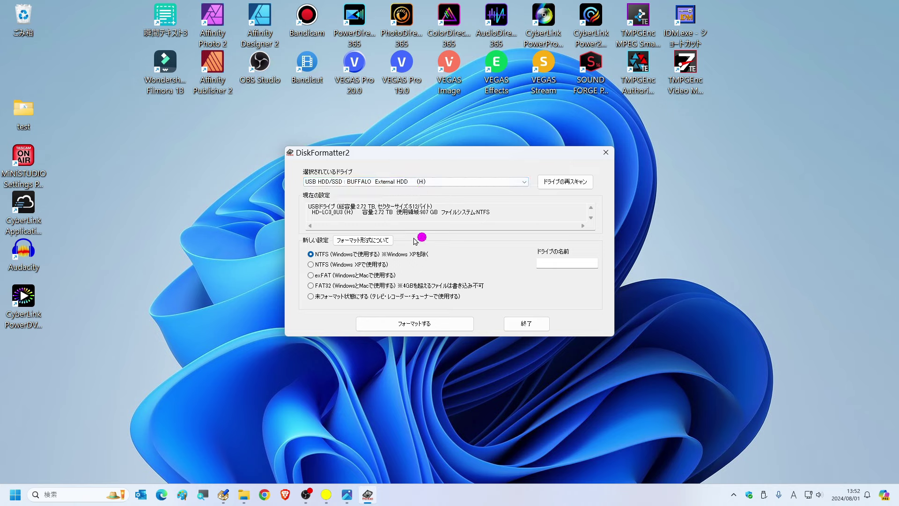
left_click(382, 241)
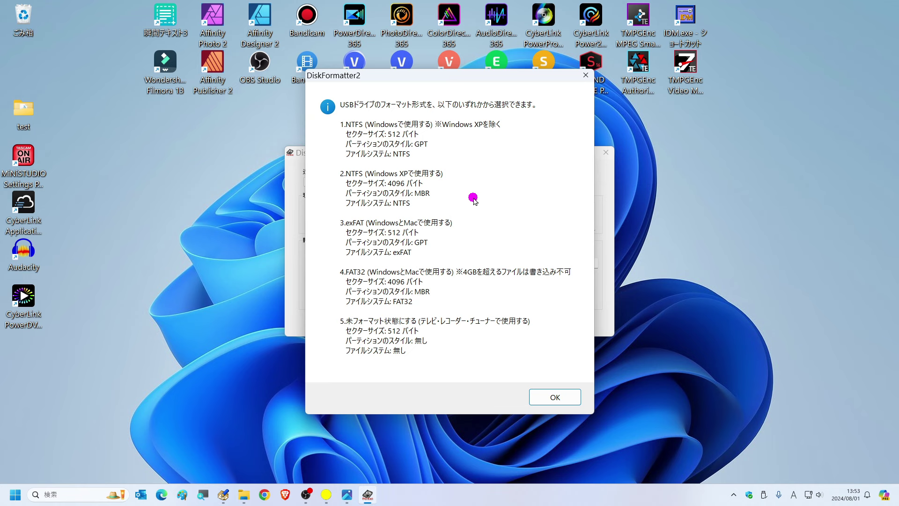
left_click(540, 401)
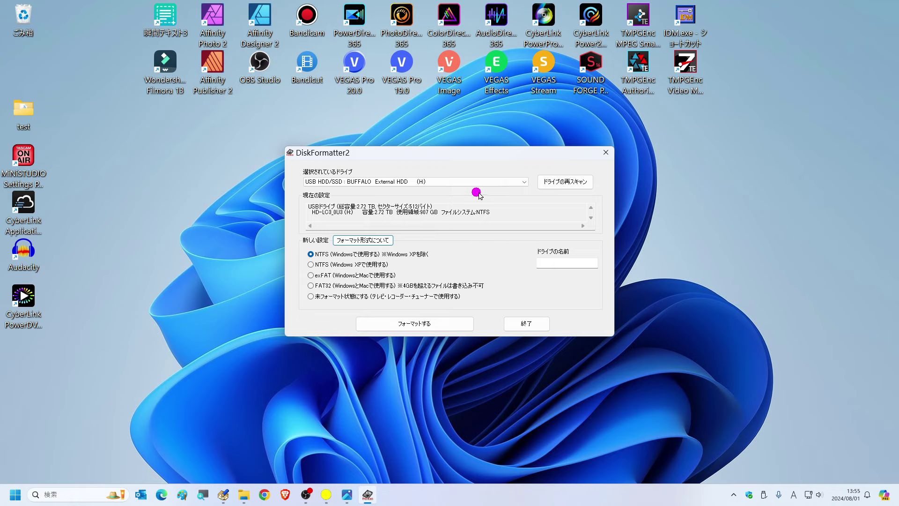
- Select the BUFFALO SSD-PUTA (I:) drive as the target and review the format type information offered for it
left_click(499, 184)
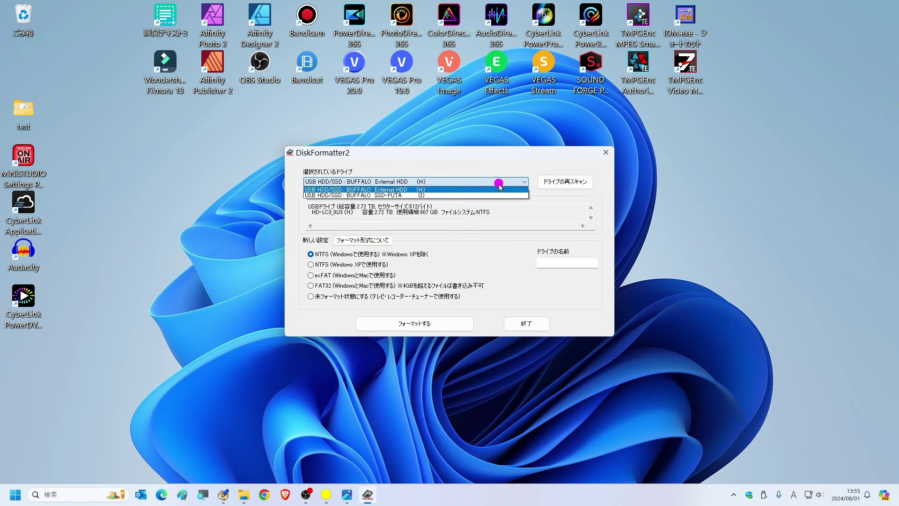
left_click(453, 195)
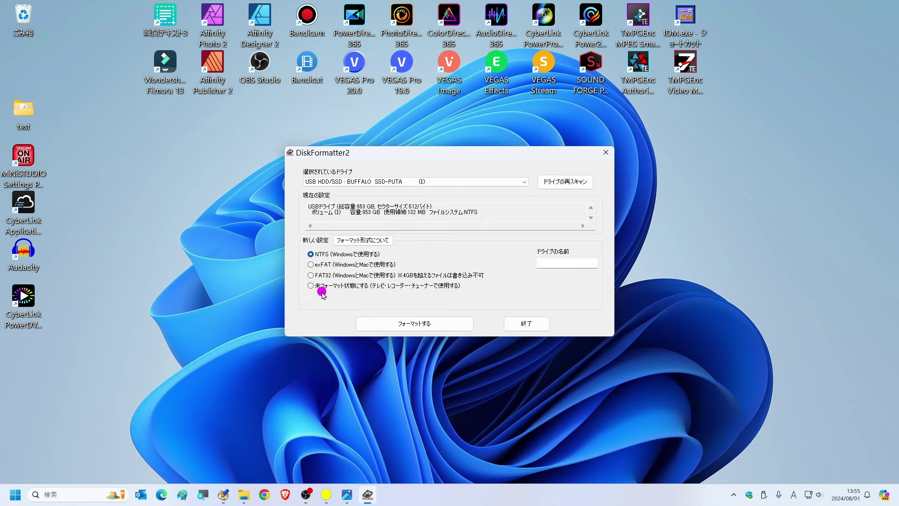
left_click(370, 245)
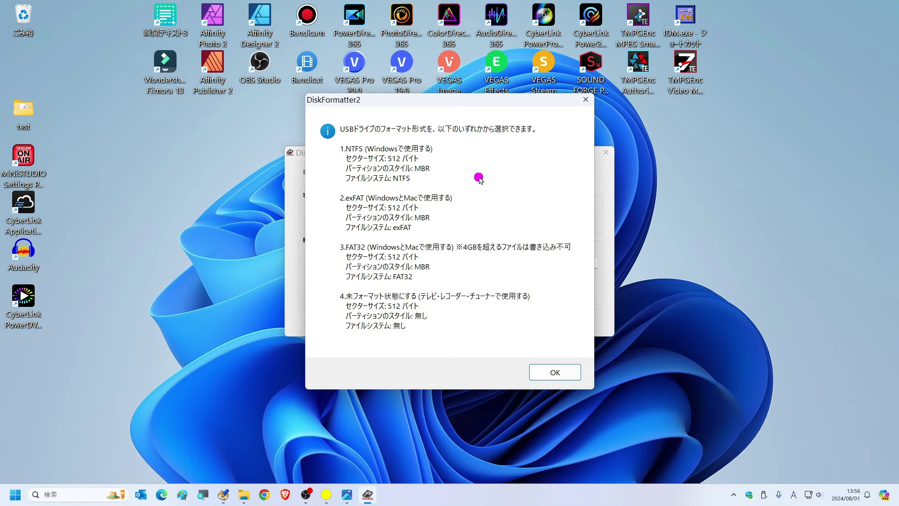
key("Return")
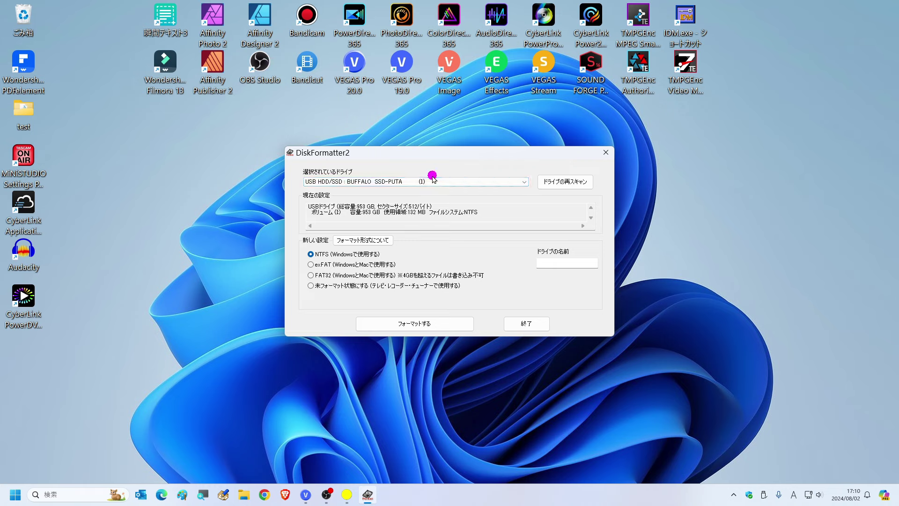
- Choose 未フォーマット状態にする for the SSD-PUTA (I:) drive and start the format
left_click(310, 286)
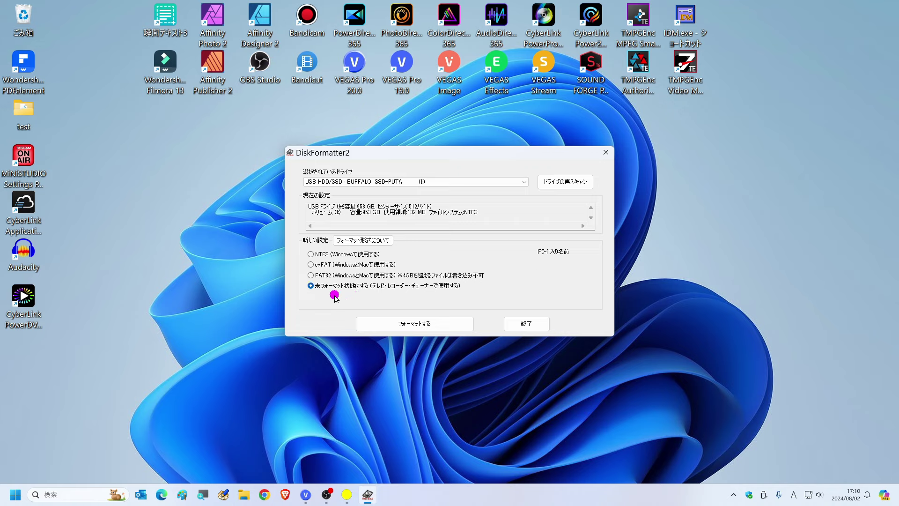
left_click(387, 326)
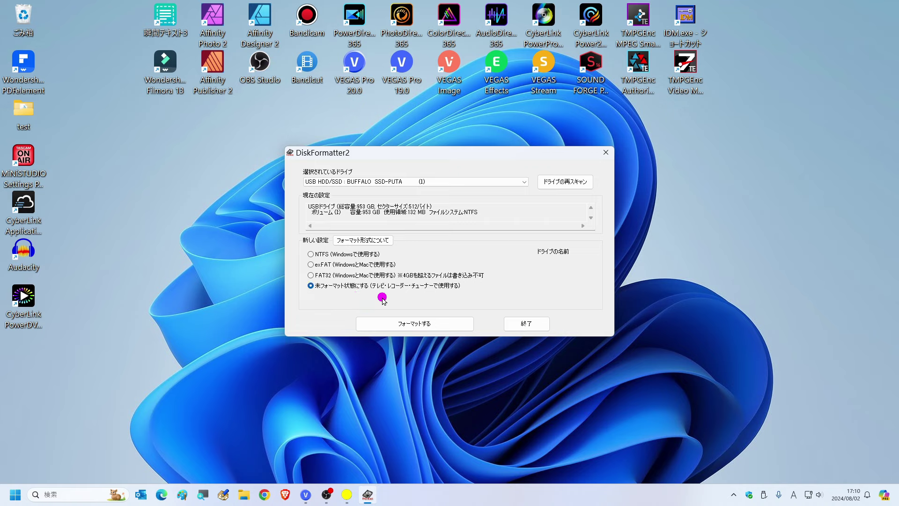